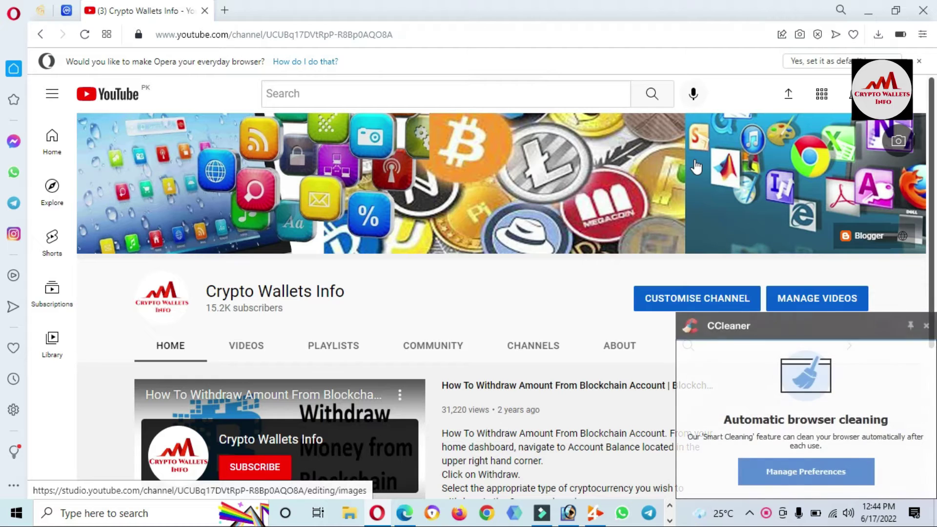
# - Close the CCleaner pop-up and scroll down the Crypto Wallets Info channel page
pyautogui.click(926, 326)
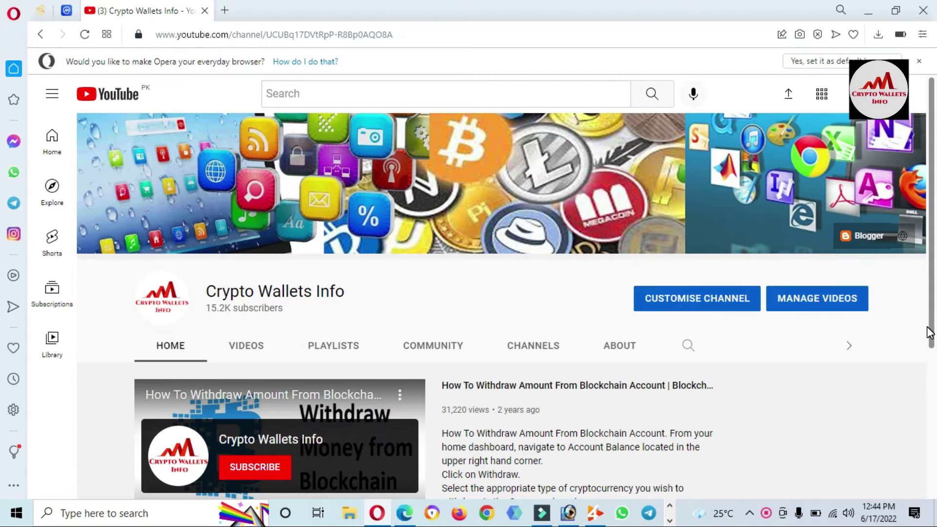
pyautogui.scroll(-5, 933, 420)
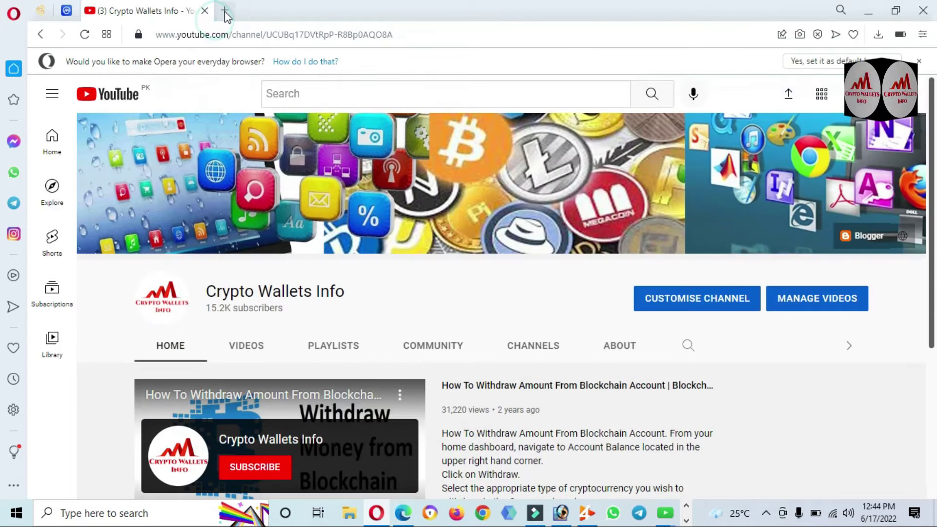
# - In a new tab, go to CoinMarketCap from the 'coin' suggestion and return to its home page
pyautogui.click(225, 10)
pyautogui.write('c')
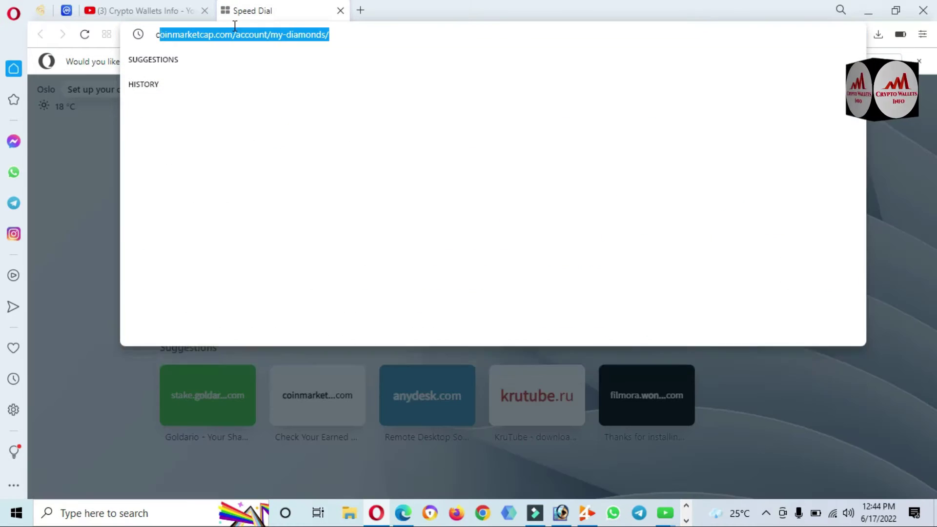
pyautogui.write('oin')
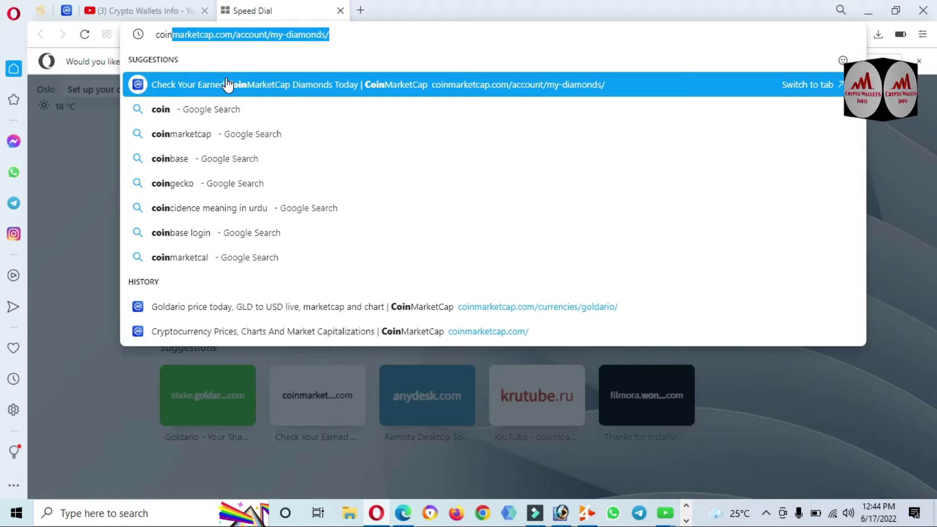
pyautogui.click(227, 85)
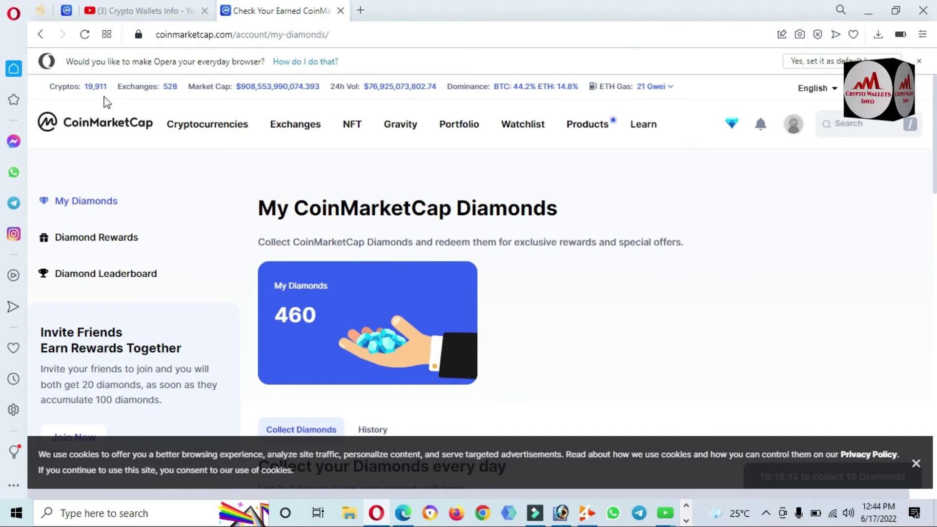
pyautogui.click(102, 111)
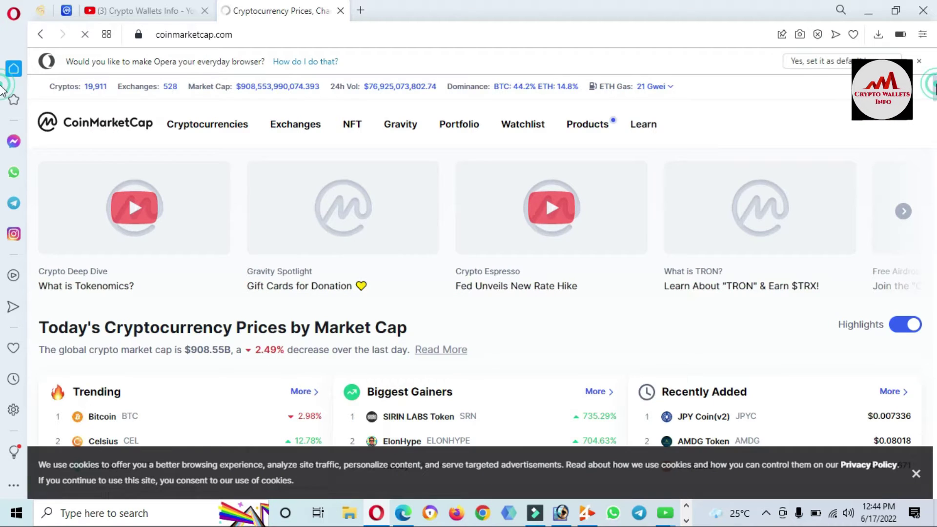
# - Scroll the coin table down to USDD at rank 57 and highlight its name and $0.9774 price
pyautogui.scroll(-3, 2, 100)
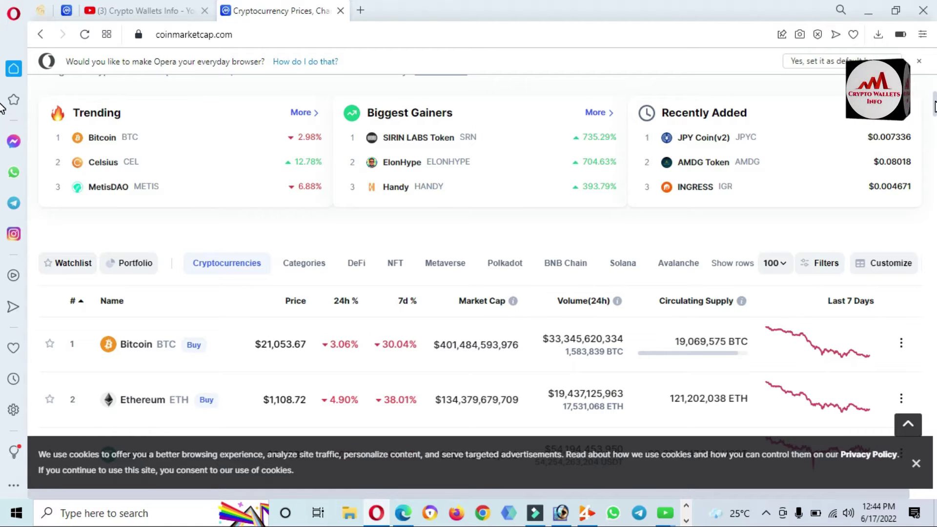
pyautogui.scroll(-8, 2, 109)
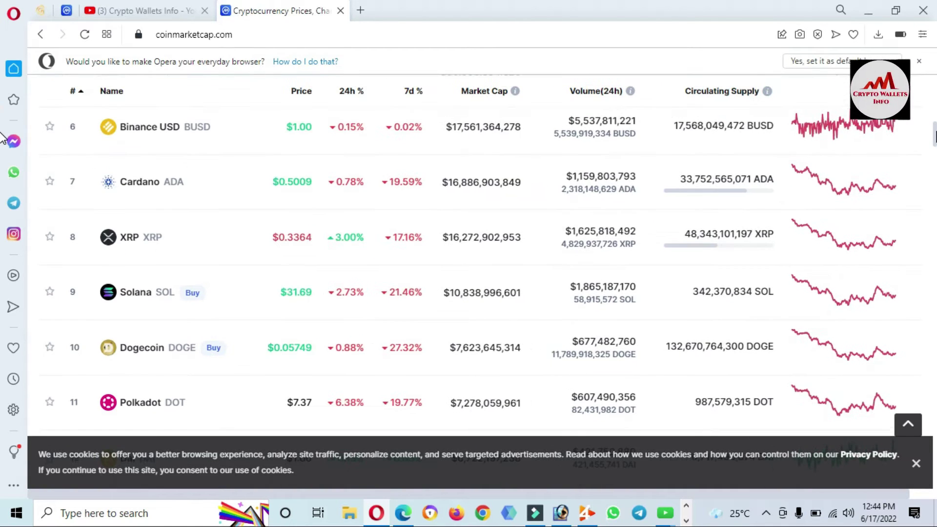
pyautogui.scroll(-8, 2, 141)
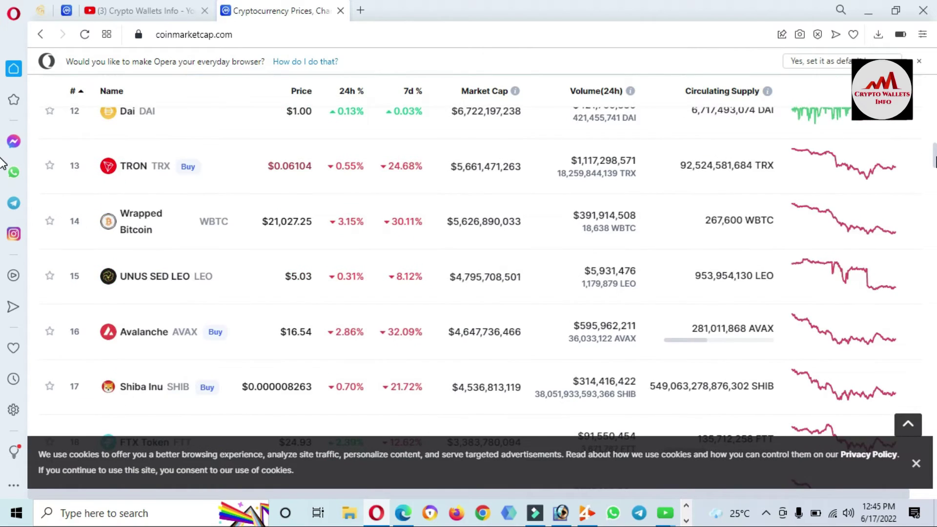
pyautogui.scroll(-2, 3, 166)
pyautogui.scroll(-6, 3, 171)
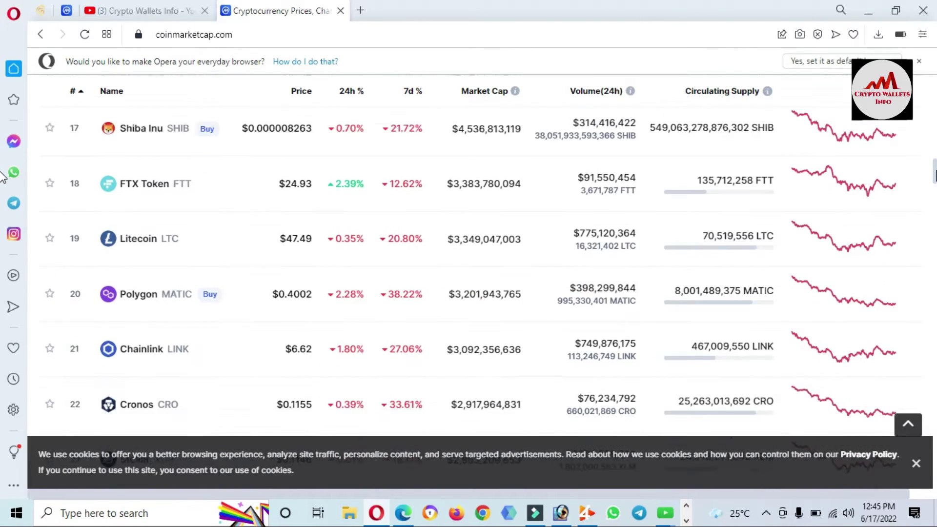
pyautogui.scroll(-3, 2, 193)
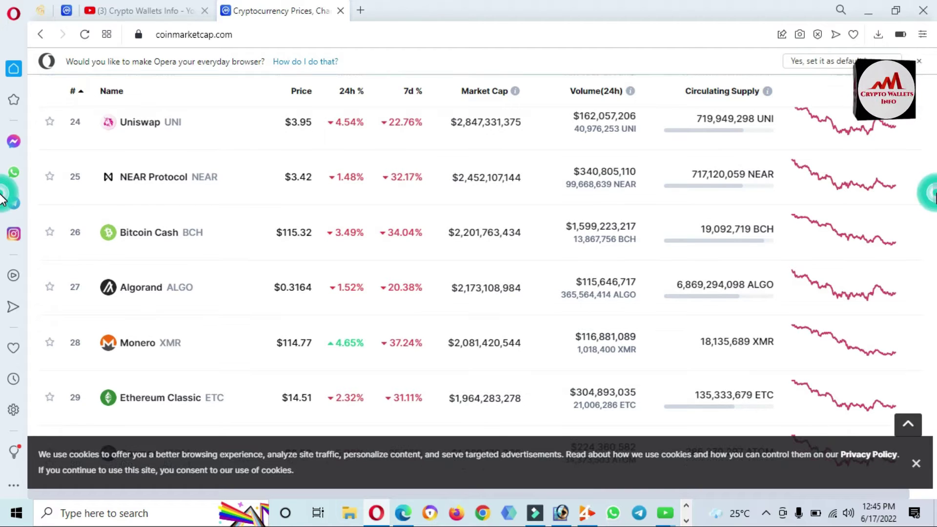
pyautogui.scroll(-7, 3, 205)
pyautogui.scroll(-5, 2, 230)
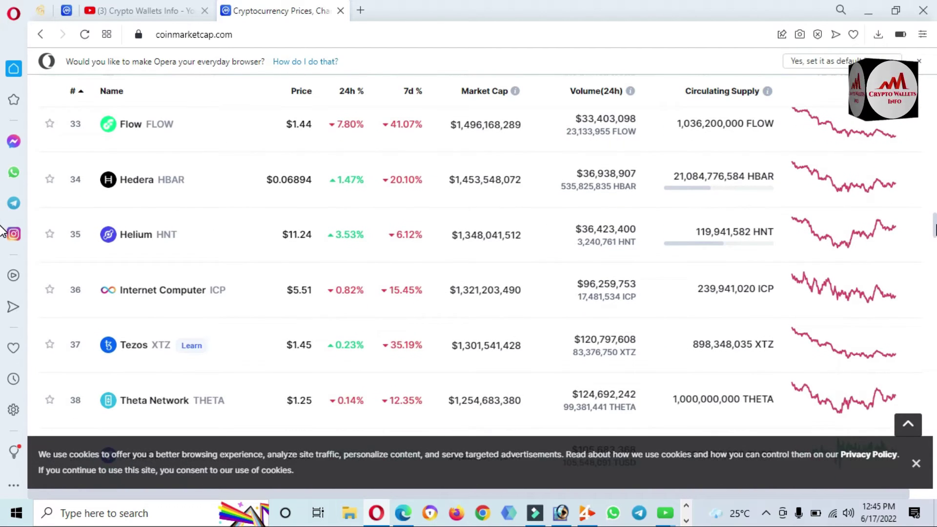
pyautogui.scroll(-5, 2, 241)
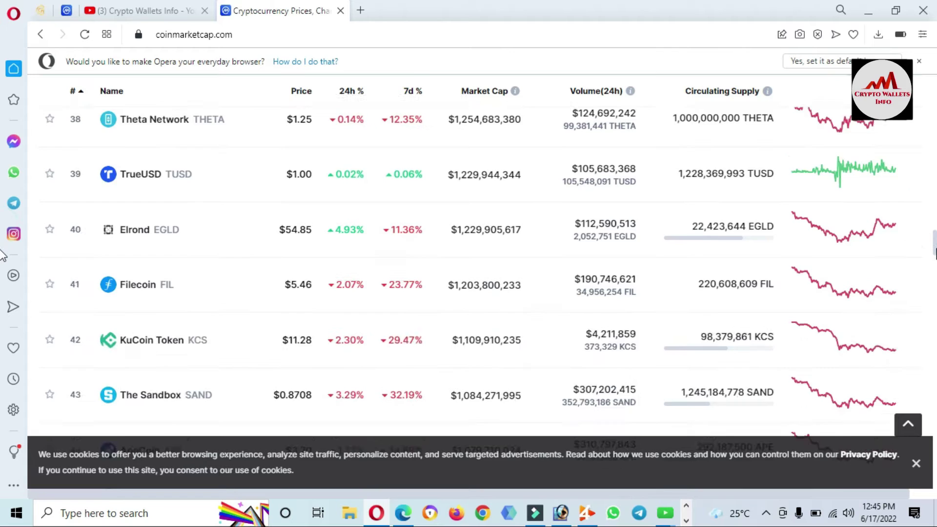
pyautogui.scroll(-2, 3, 257)
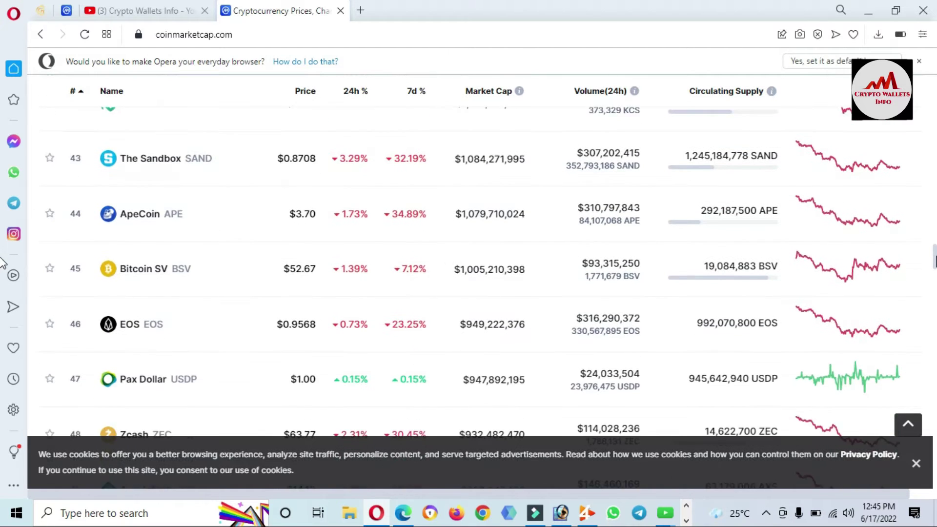
pyautogui.scroll(-2, 3, 266)
pyautogui.scroll(-5, 3, 274)
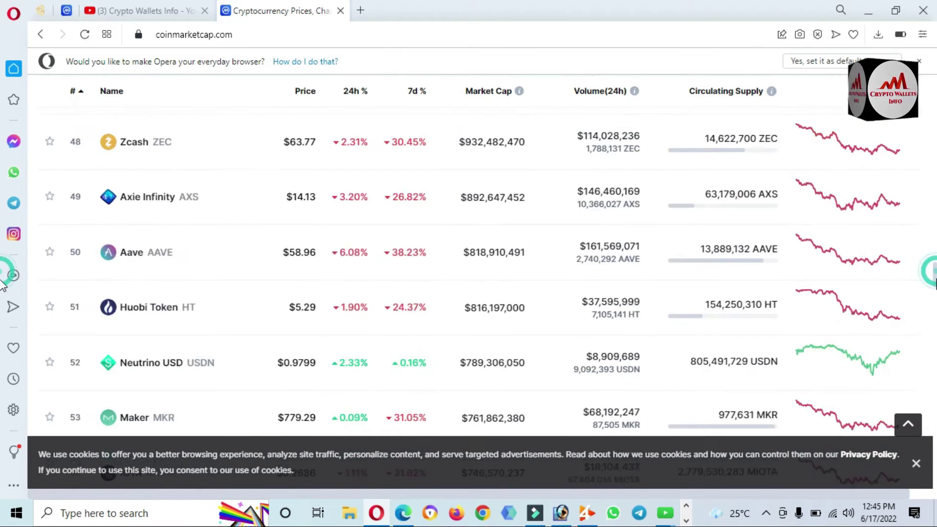
pyautogui.scroll(-5, 3, 299)
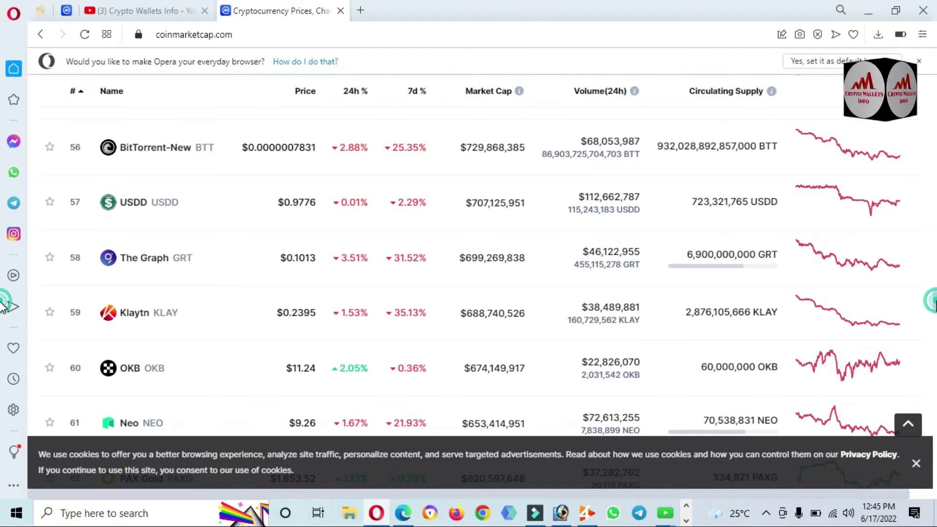
pyautogui.scroll(-1, 2, 307)
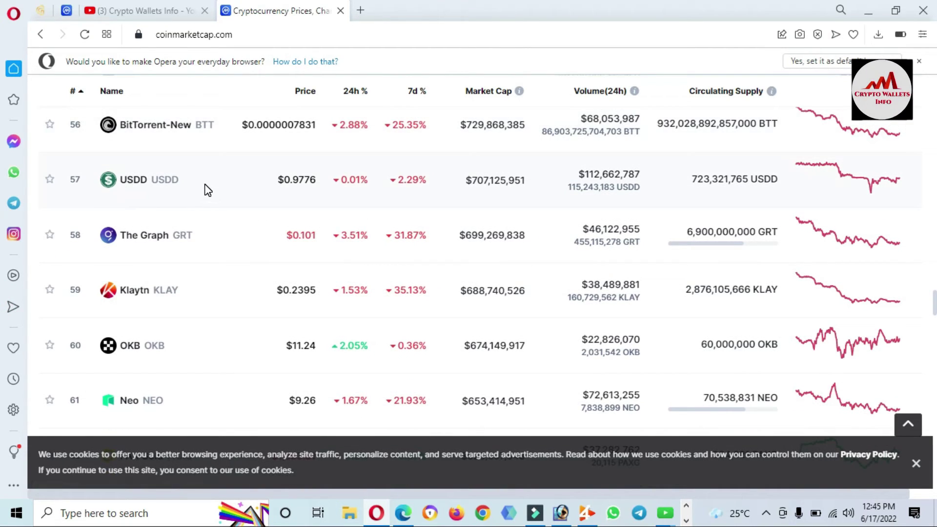
pyautogui.moveTo(204, 185); pyautogui.dragTo(95, 195)
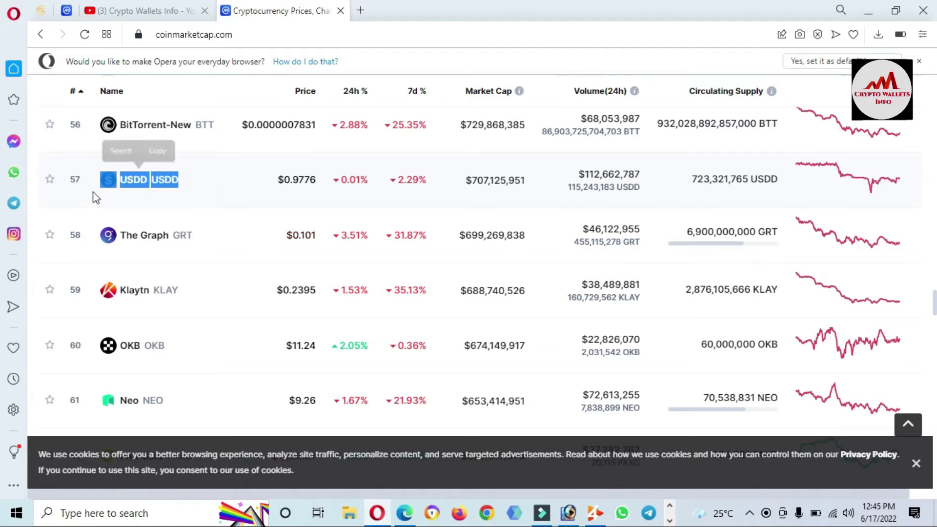
pyautogui.moveTo(260, 180); pyautogui.dragTo(323, 173)
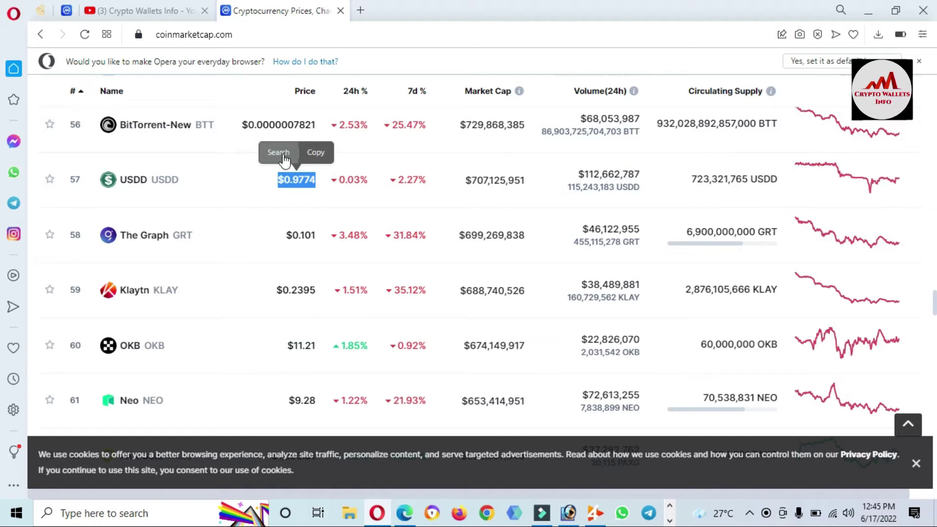
# - Open the USDD coin page and view its full price-history chart
pyautogui.click(145, 184)
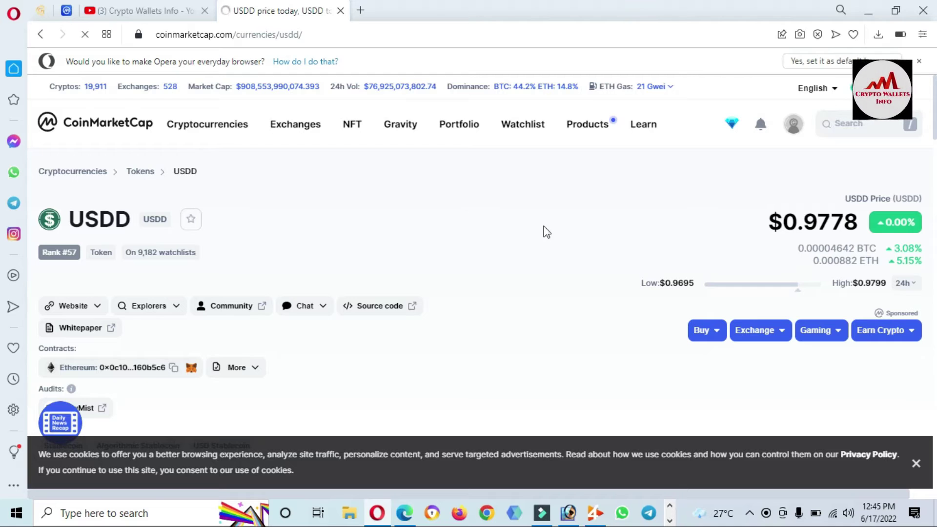
pyautogui.scroll(-1, 2, 109)
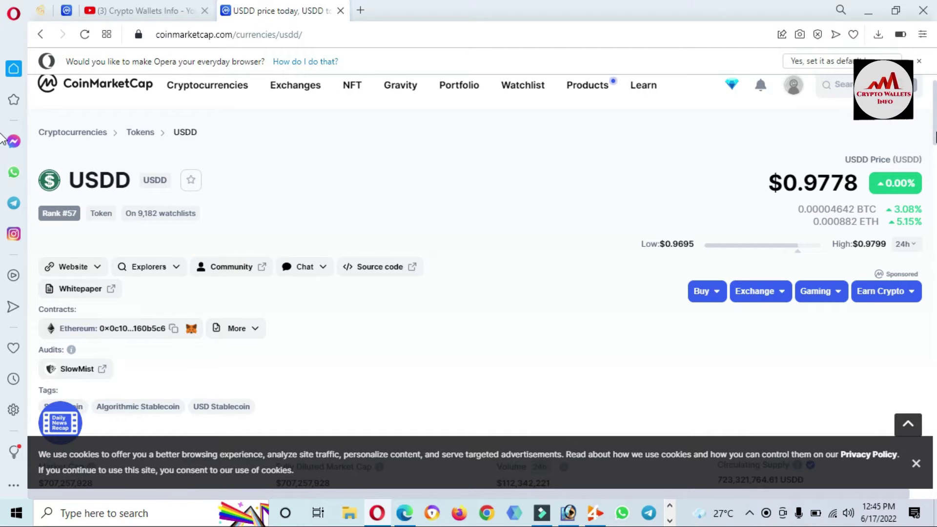
pyautogui.scroll(-10, 2, 134)
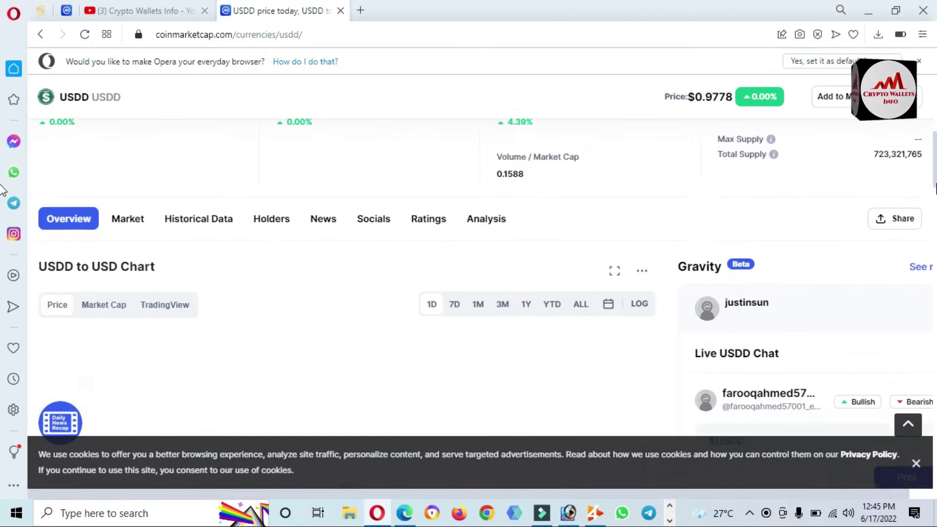
pyautogui.scroll(-2, 2, 198)
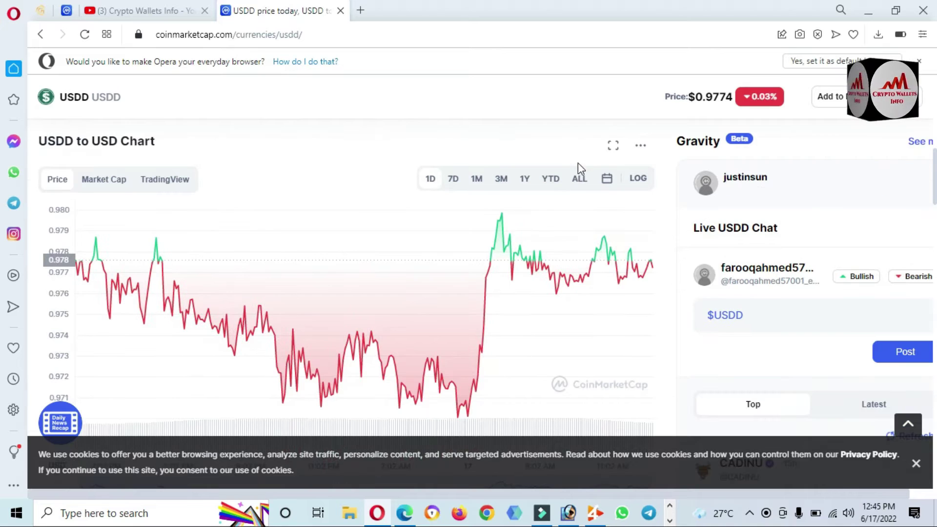
pyautogui.click(579, 179)
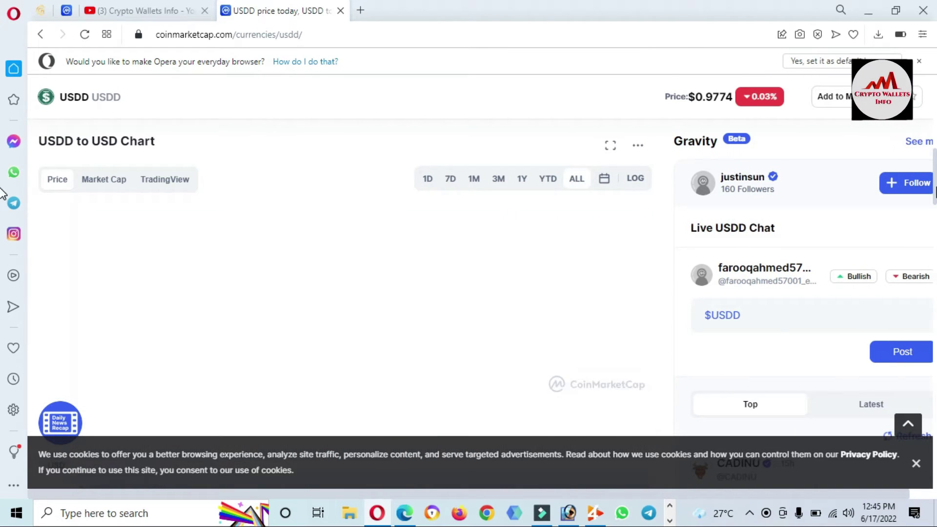
pyautogui.scroll(-2, 3, 188)
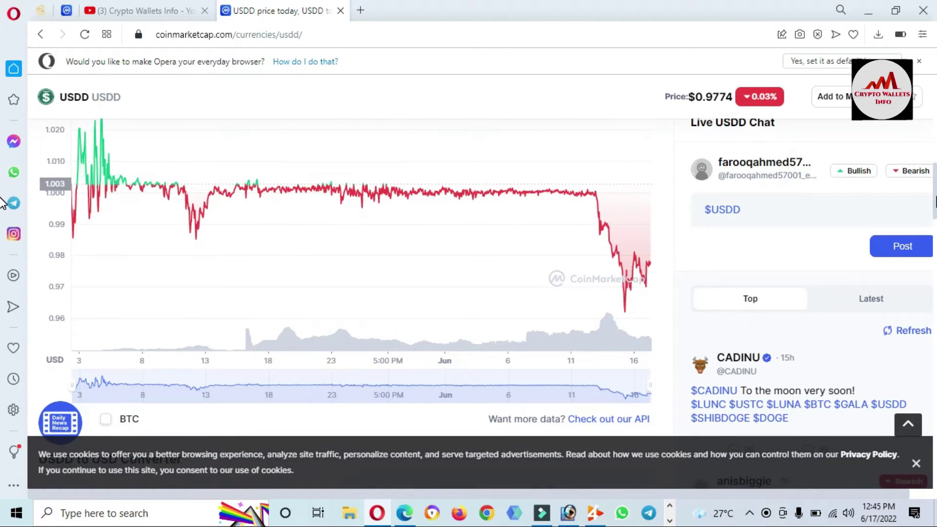
pyautogui.scroll(-10, 3, 202)
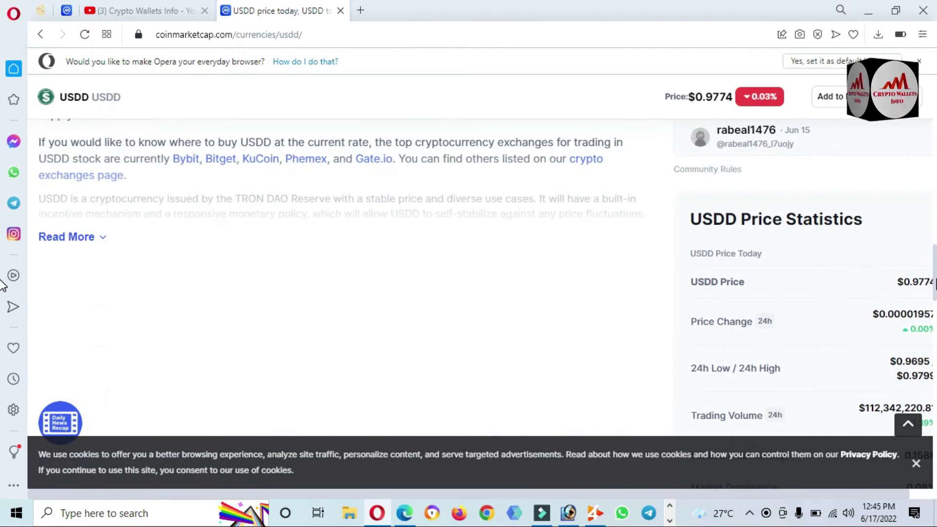
pyautogui.scroll(-8, 3, 286)
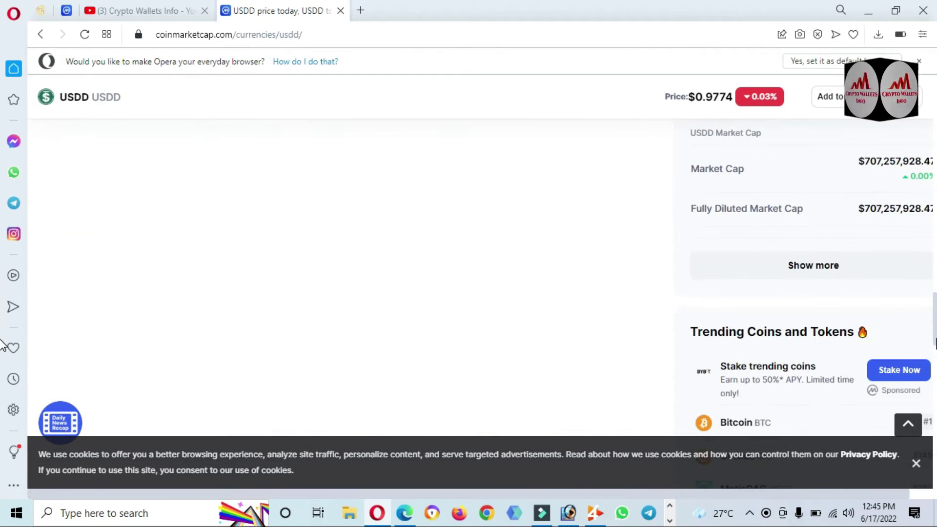
pyautogui.scroll(-8, 3, 355)
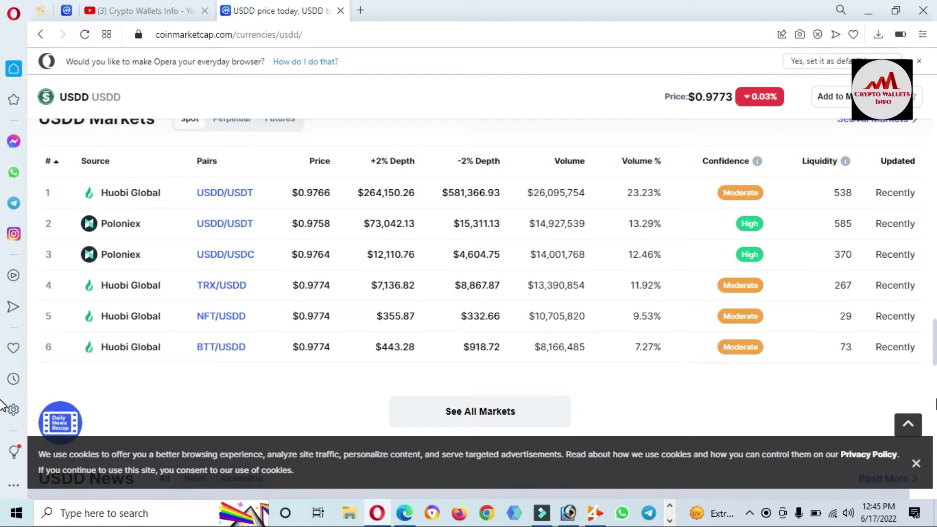
# - Open the Website dropdown listing usdd.io and usdd.network
pyautogui.scroll(10, 2, 405)
pyautogui.scroll(-10, 2, 293)
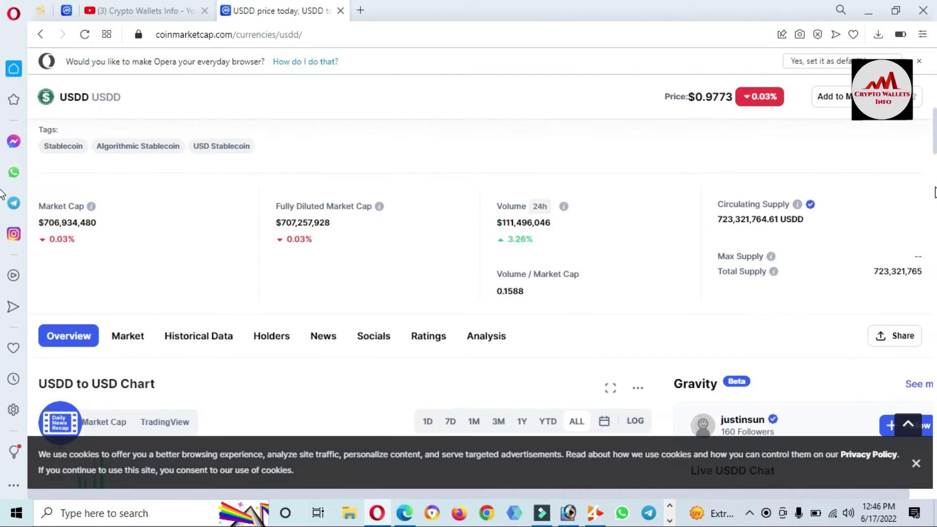
pyautogui.scroll(12, 2, 242)
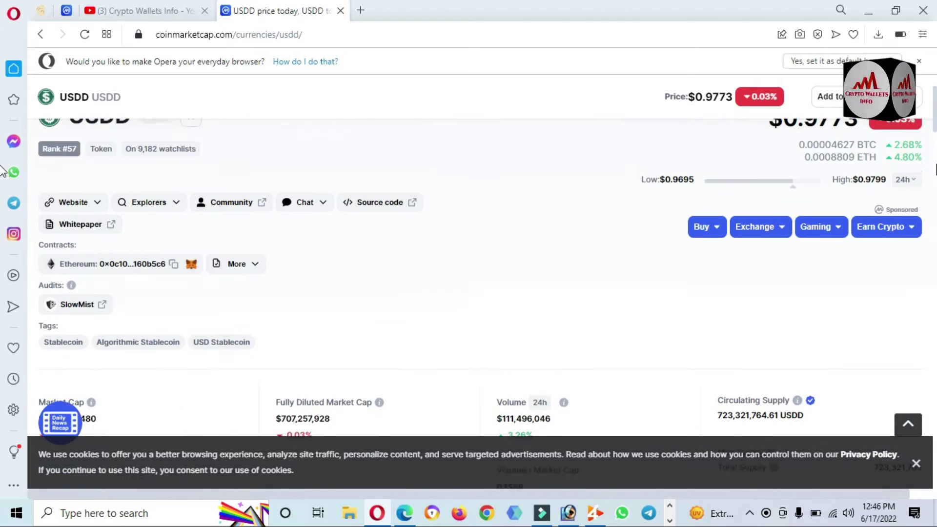
pyautogui.click(97, 227)
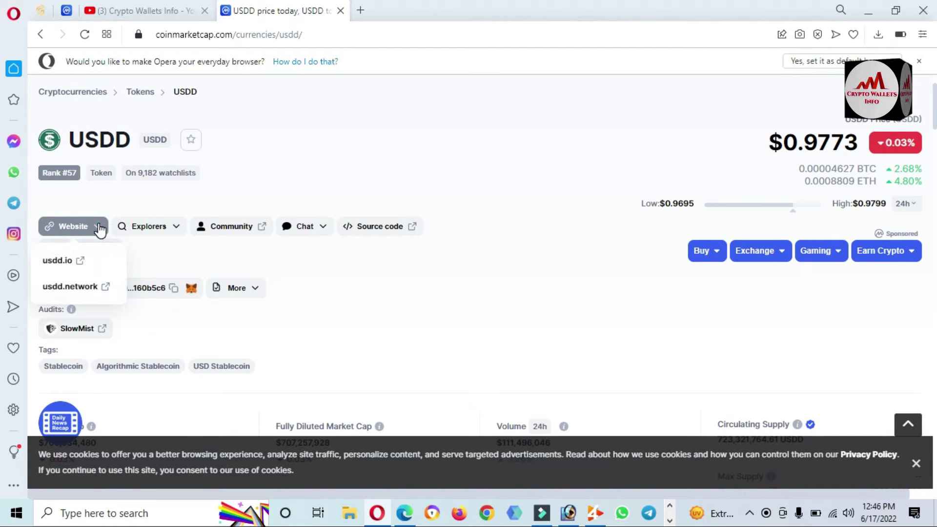
pyautogui.click(98, 228)
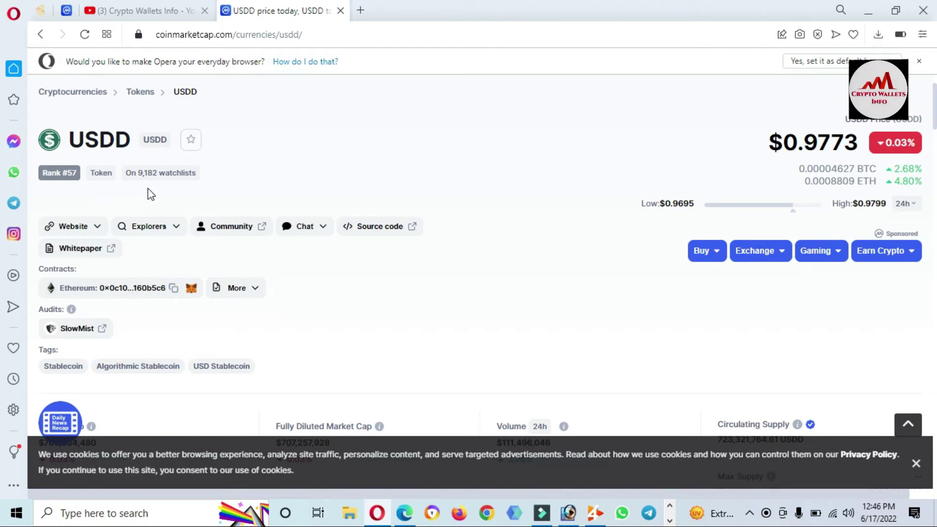
pyautogui.click(96, 227)
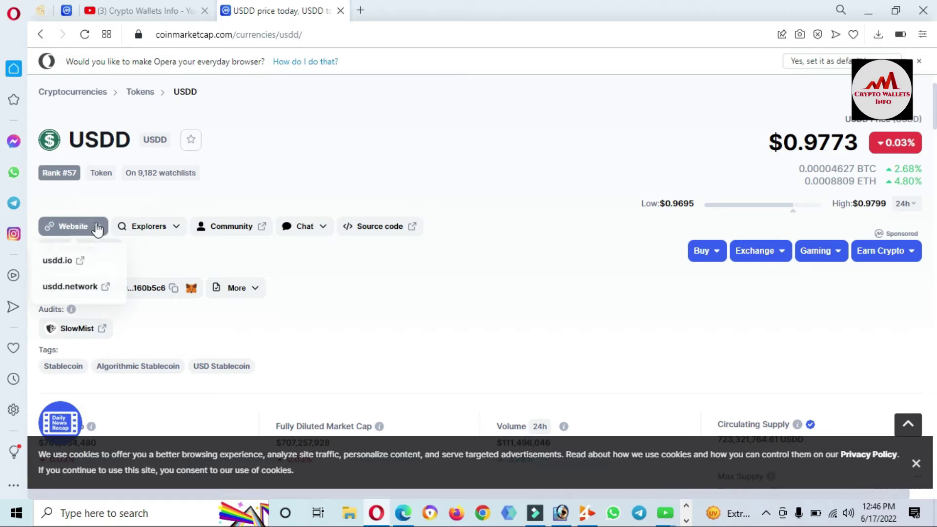
# - Open usdd.io and highlight the custodian sentence under Decentralized USD
pyautogui.click(57, 264)
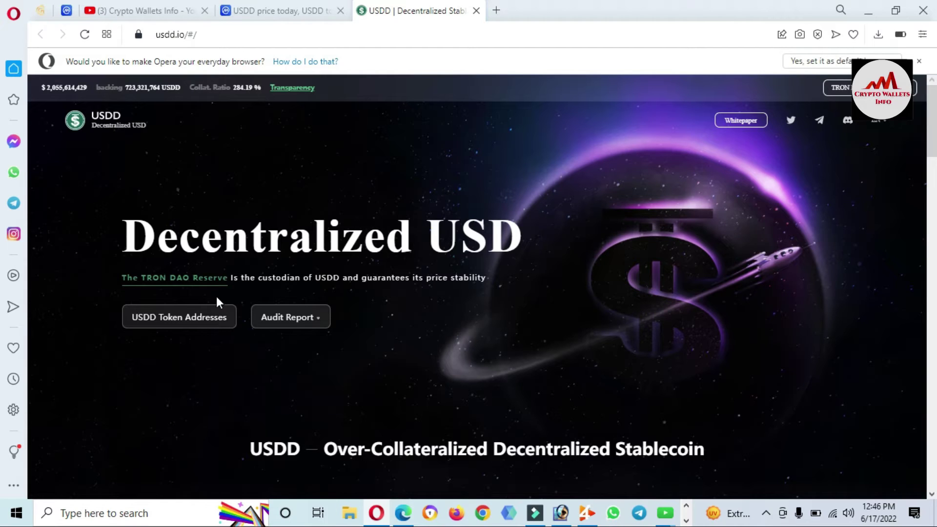
pyautogui.moveTo(494, 283); pyautogui.dragTo(193, 276)
pyautogui.click(69, 293)
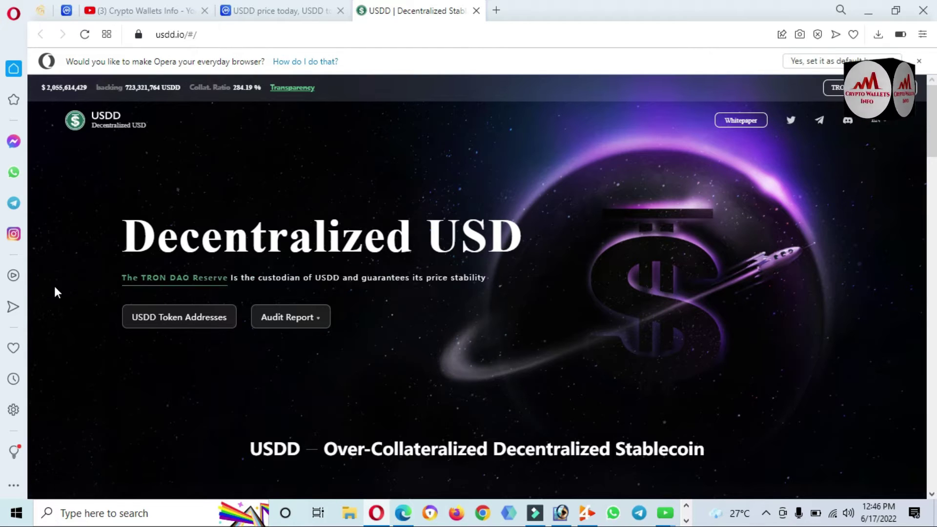
pyautogui.moveTo(489, 281); pyautogui.dragTo(535, 283)
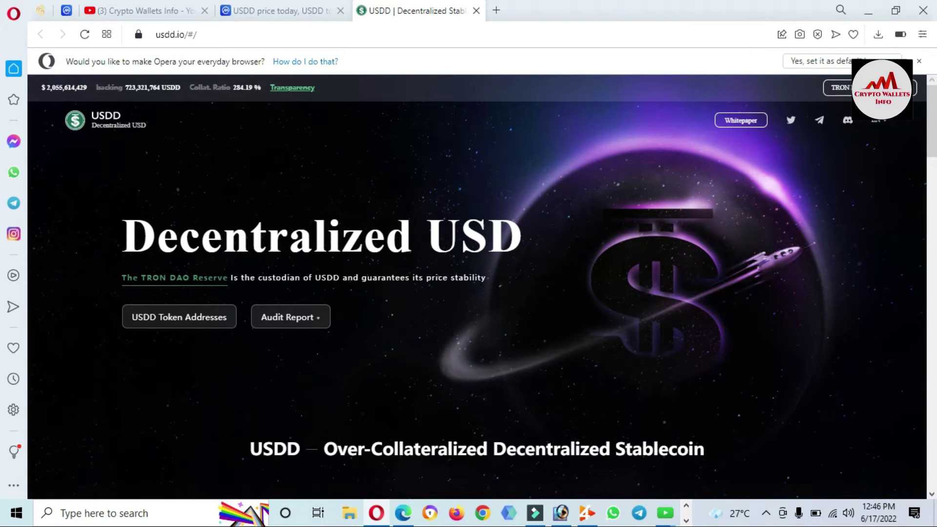
# - Read down through the 284.24% collateral ratio, Transparency and Ecosystem sections
pyautogui.scroll(-1, 2, 152)
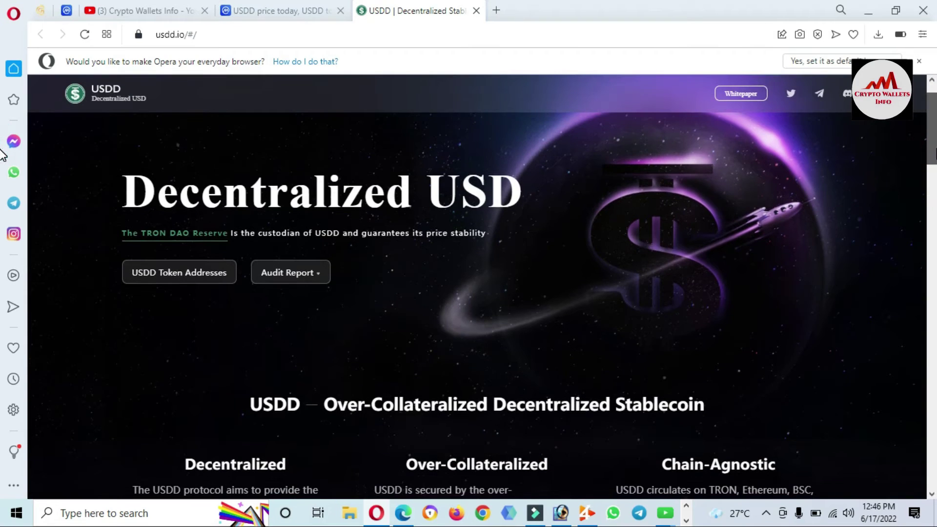
pyautogui.scroll(-5, 2, 210)
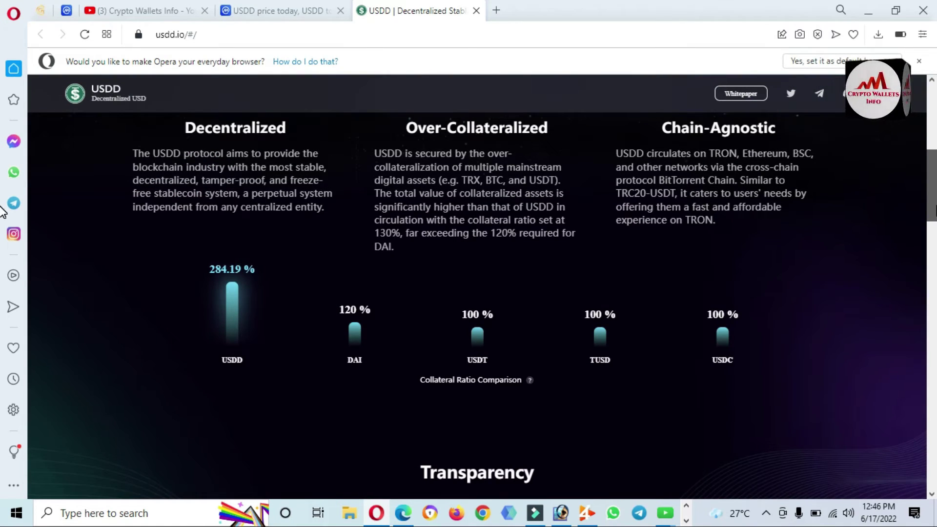
pyautogui.scroll(-5, 3, 264)
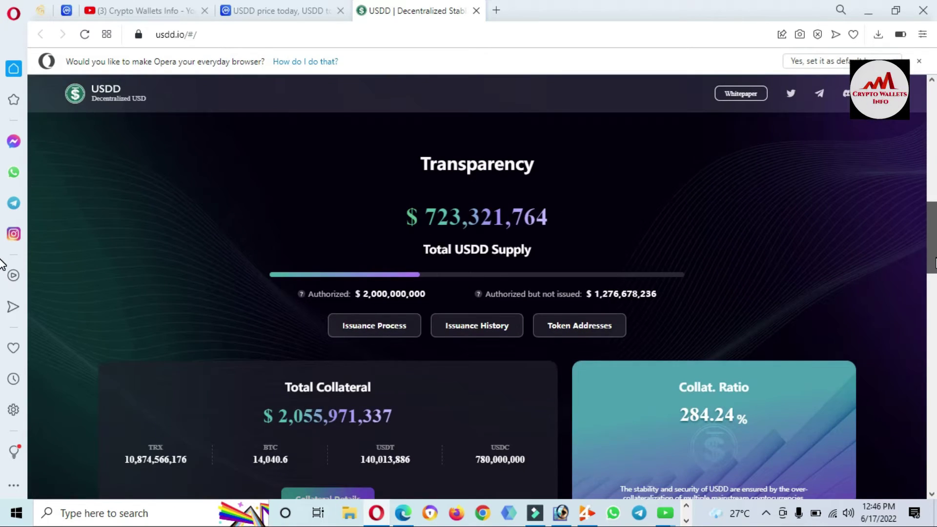
pyautogui.scroll(-2, 2, 268)
pyautogui.scroll(-4, 2, 302)
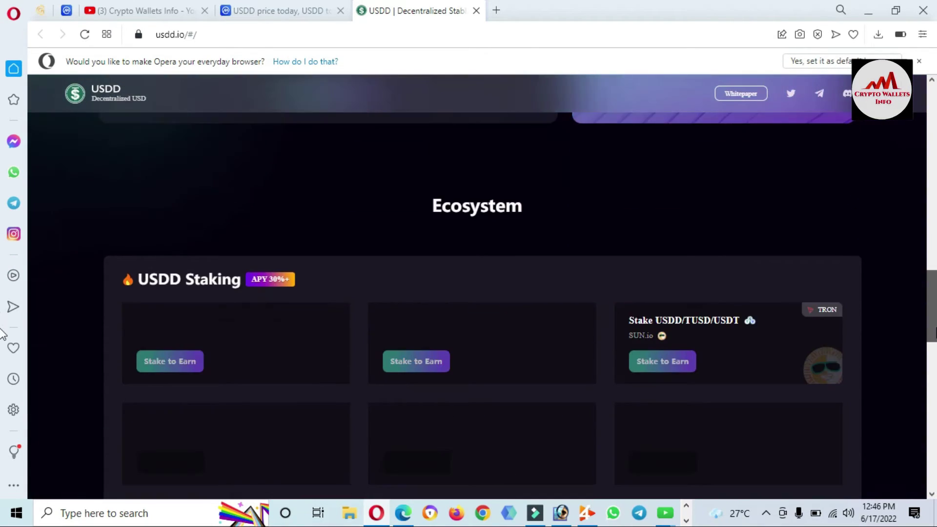
pyautogui.scroll(-1, 2, 337)
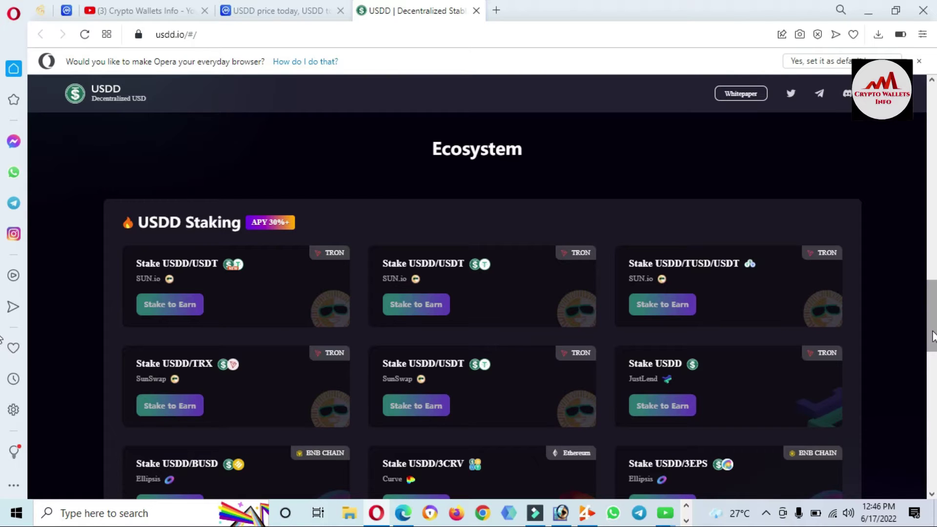
pyautogui.scroll(-3, 3, 342)
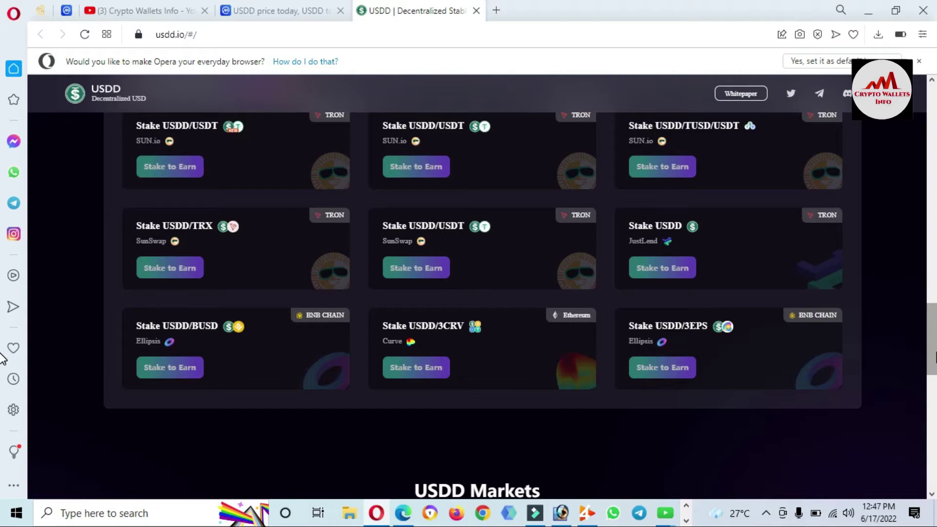
pyautogui.scroll(-5, 2, 354)
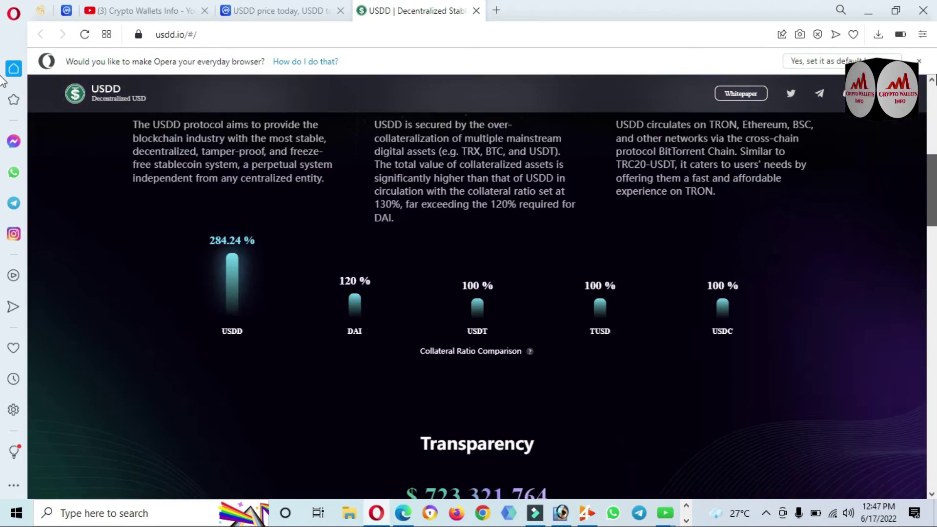
# - In a new tab, search Google for 'metamask wallet'
pyautogui.press('Home')
pyautogui.click(497, 14)
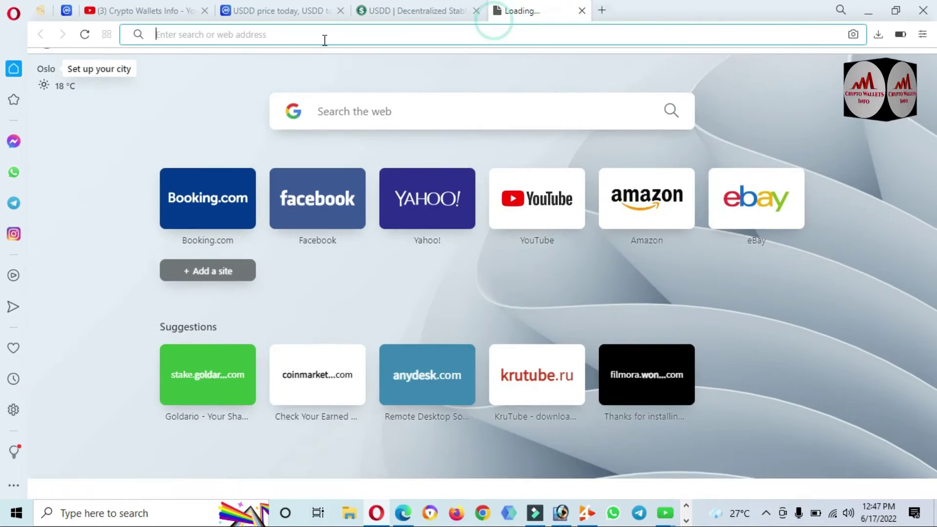
pyautogui.click(321, 36)
pyautogui.write('g')
pyautogui.press('Return')
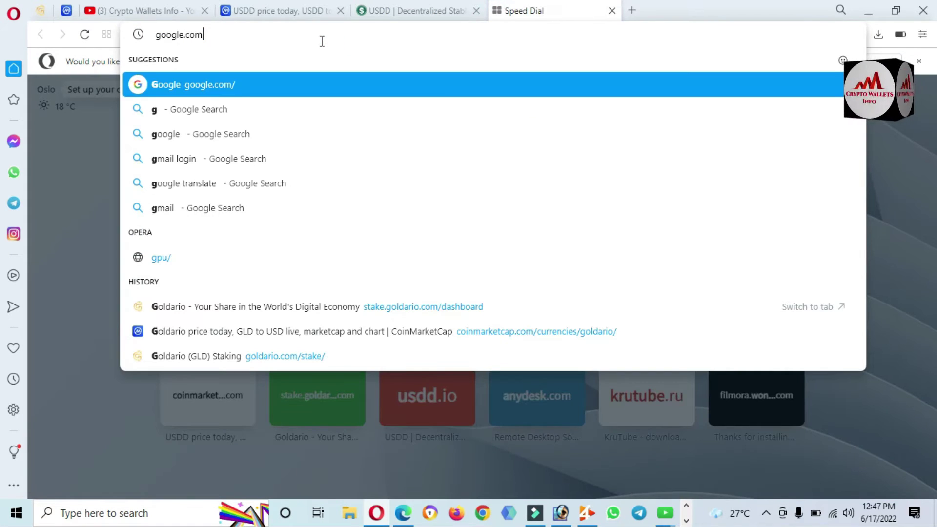
pyautogui.write('meta')
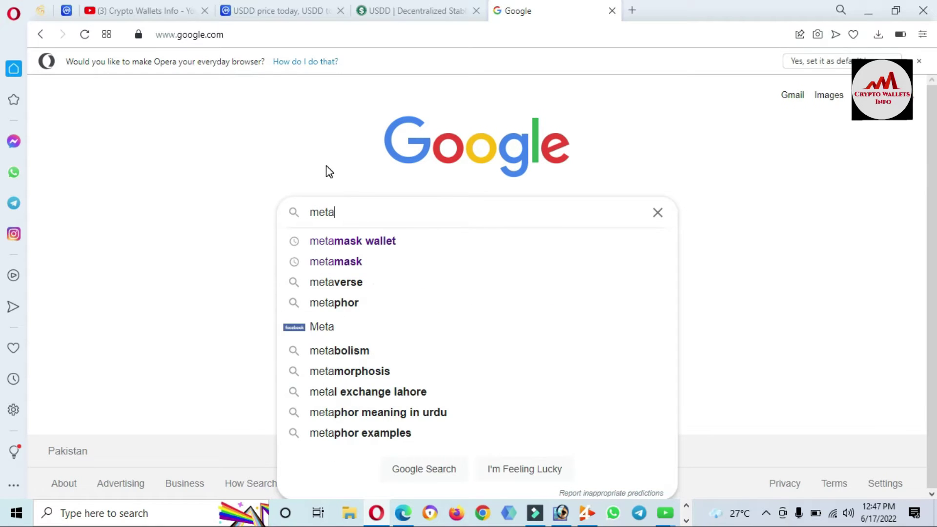
pyautogui.click(344, 242)
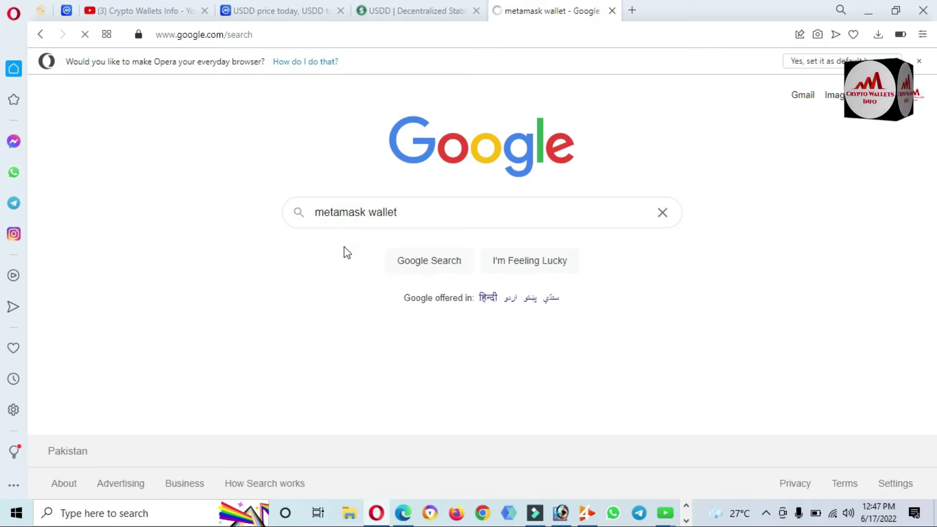
# - Open metamask.io's Download page and scroll to Install MetaMask for Chrome
pyautogui.click(241, 230)
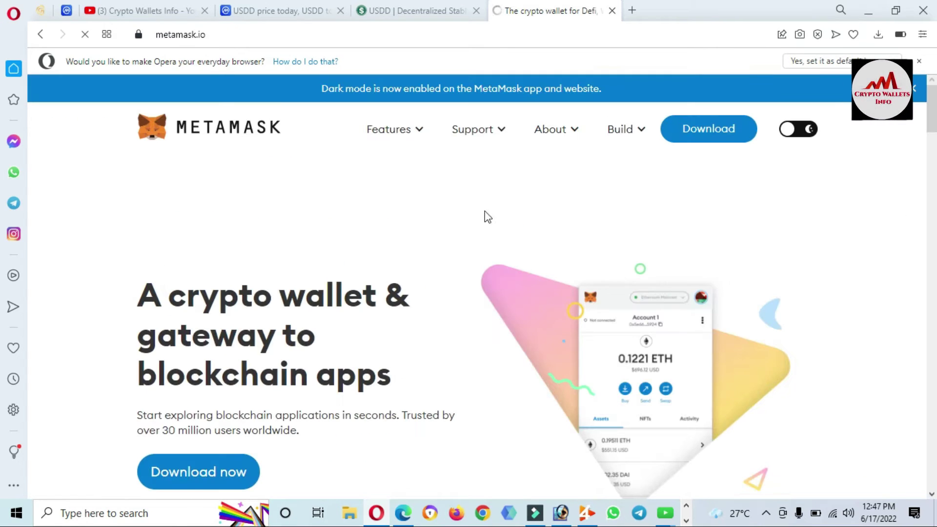
pyautogui.click(716, 142)
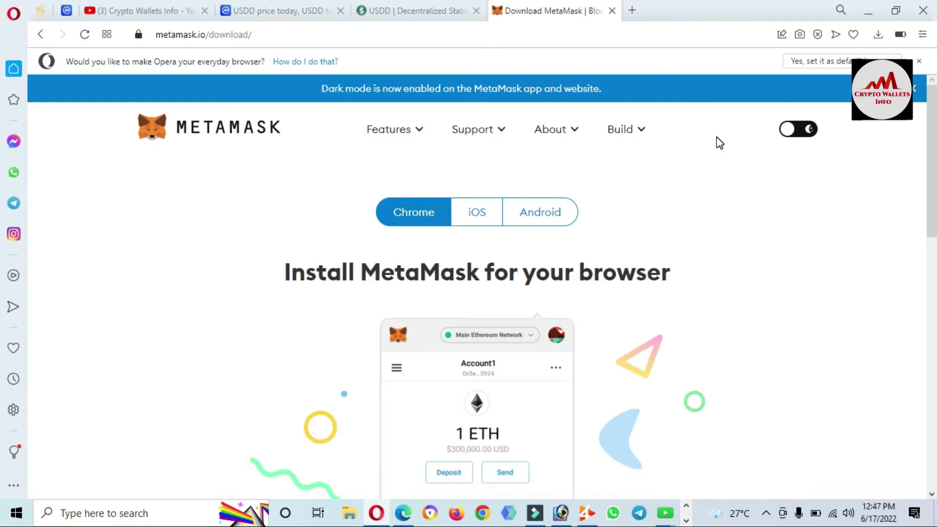
pyautogui.scroll(-4, 430, 341)
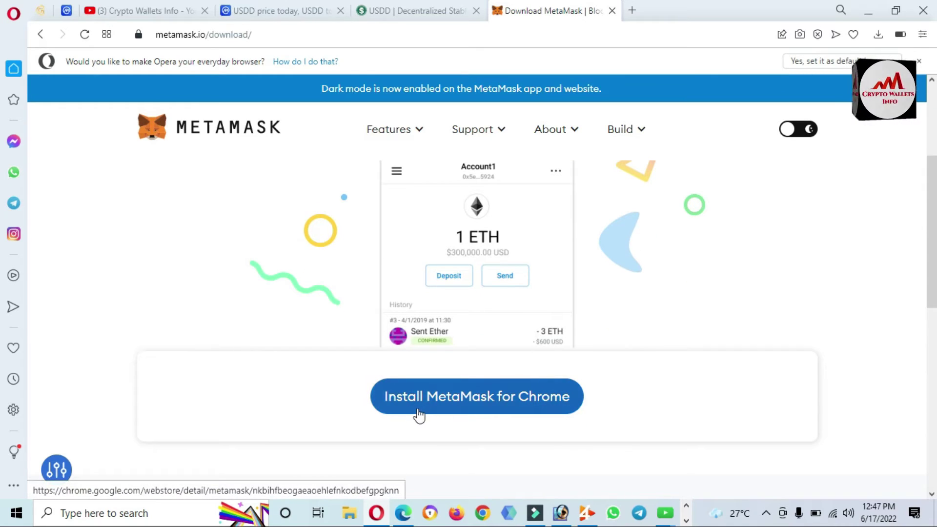
# - Add the MetaMask extension to Opera from its Chrome Web Store page
pyautogui.click(463, 397)
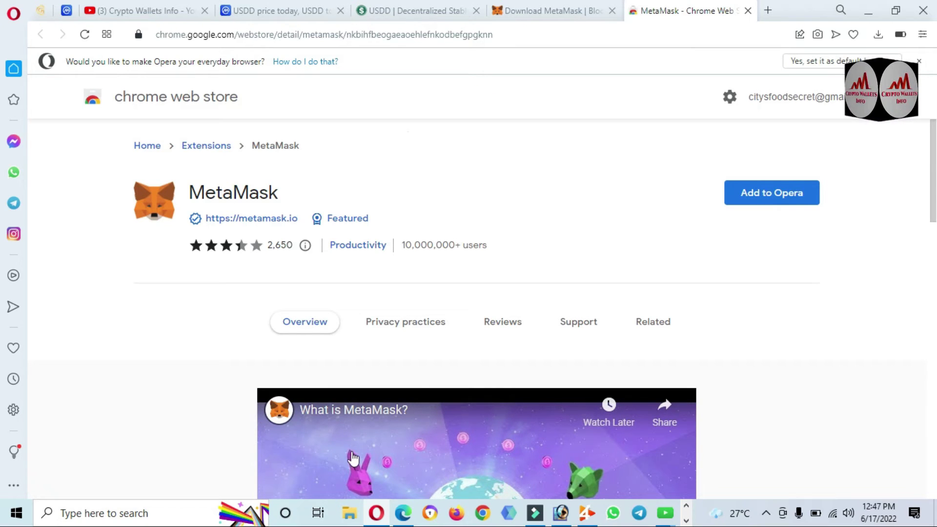
pyautogui.click(779, 206)
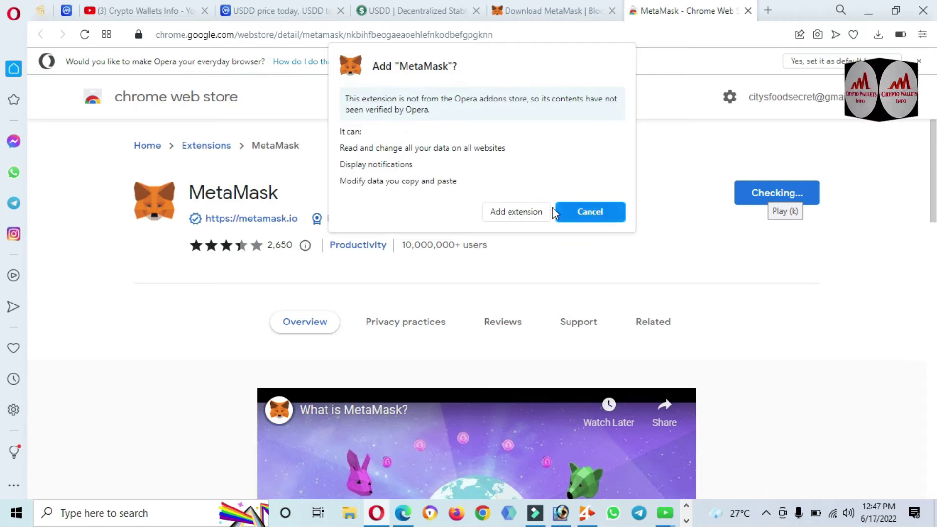
pyautogui.click(517, 215)
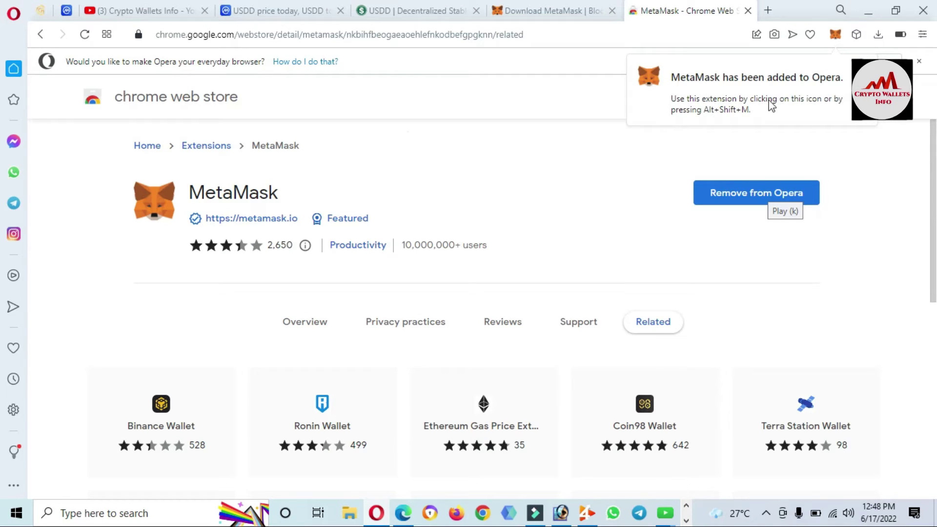
# - Start MetaMask setup as a new wallet, agreeing to share anonymous usage data
pyautogui.click(836, 35)
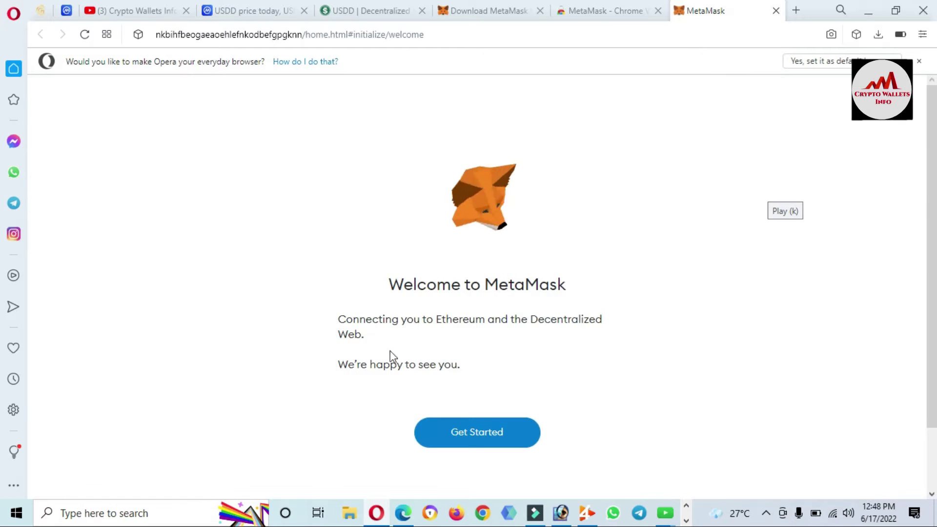
pyautogui.click(475, 448)
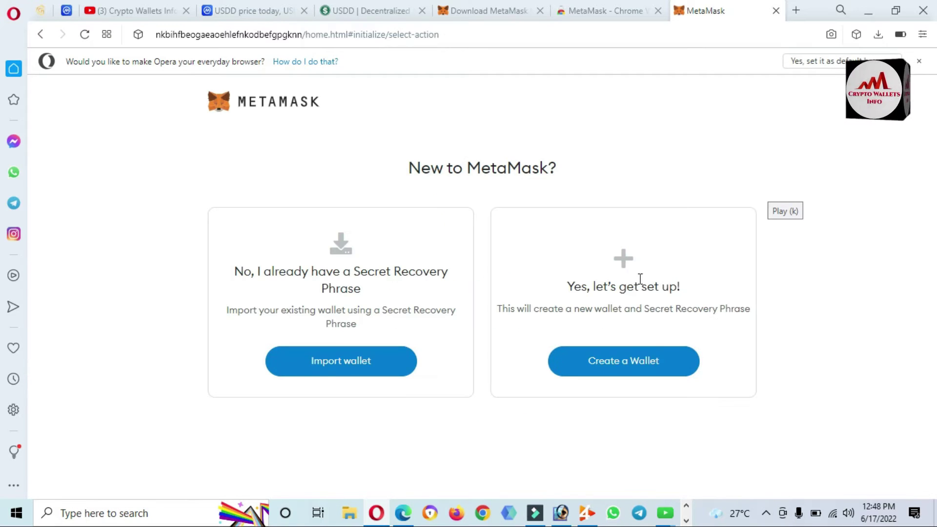
pyautogui.click(608, 367)
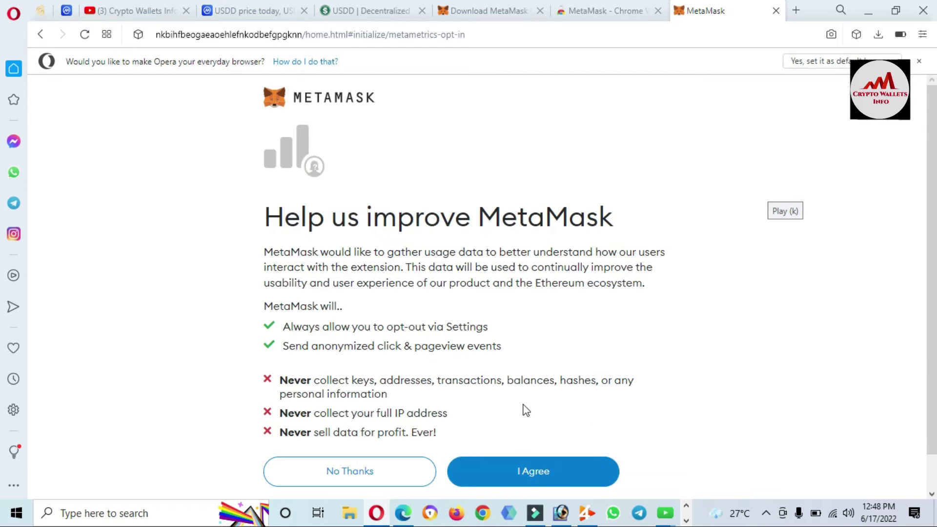
pyautogui.click(537, 471)
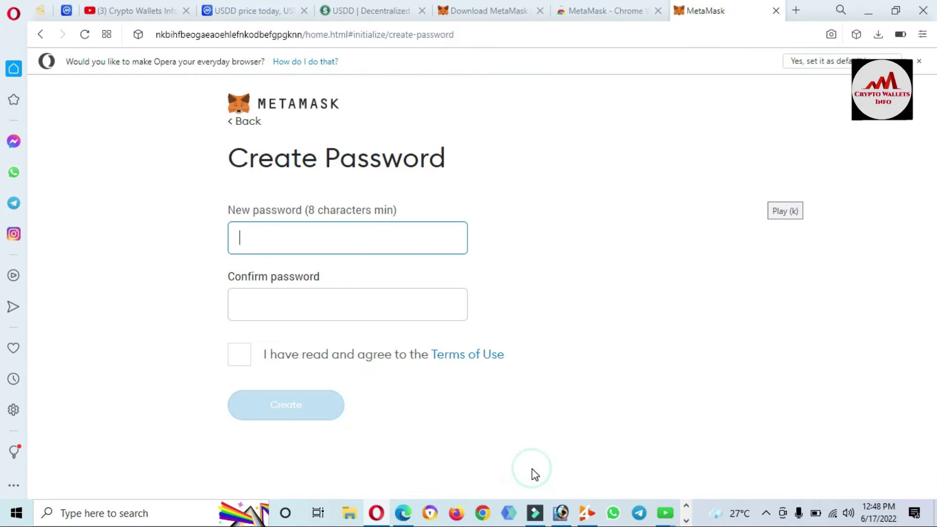
# - Enter and confirm the wallet password, accept the Terms of Use, and create the wallet
pyautogui.write('•')
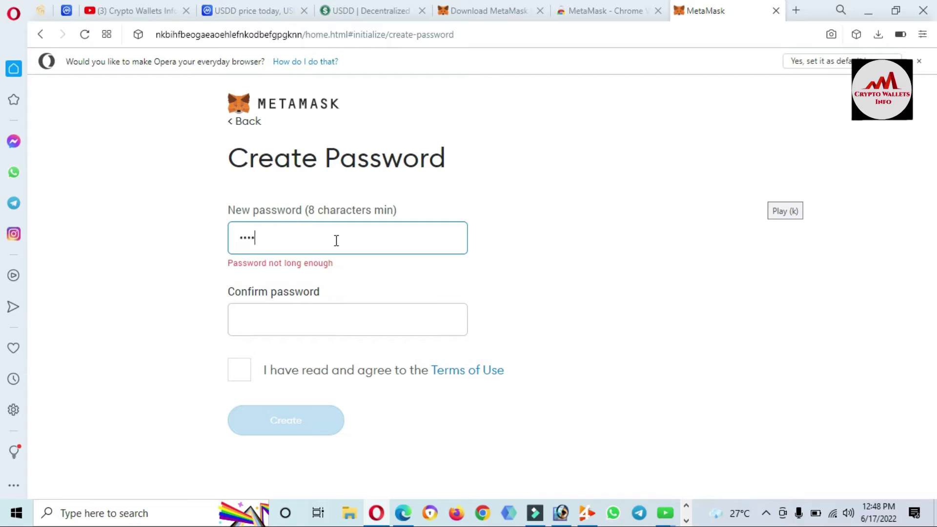
pyautogui.write('••••••••••')
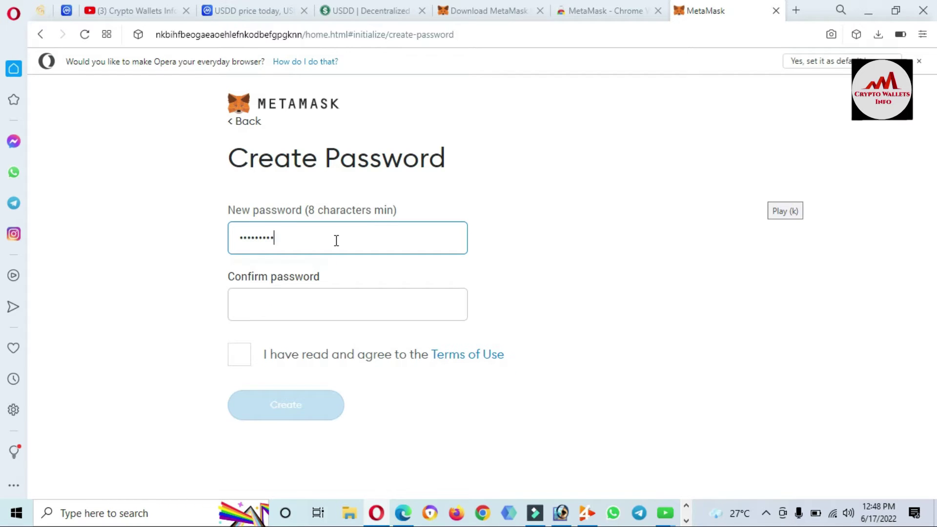
pyautogui.write('•')
pyautogui.press('Tab')
pyautogui.write('•')
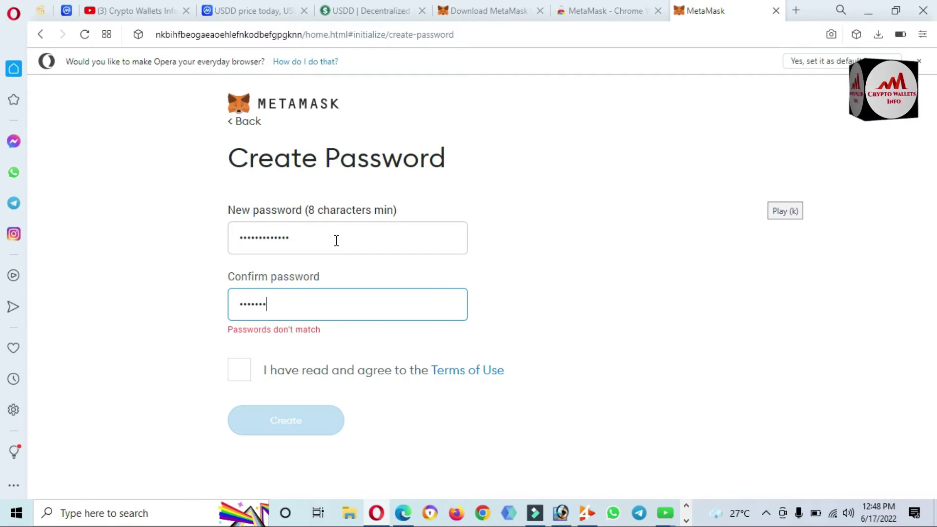
pyautogui.write('••••••••••••')
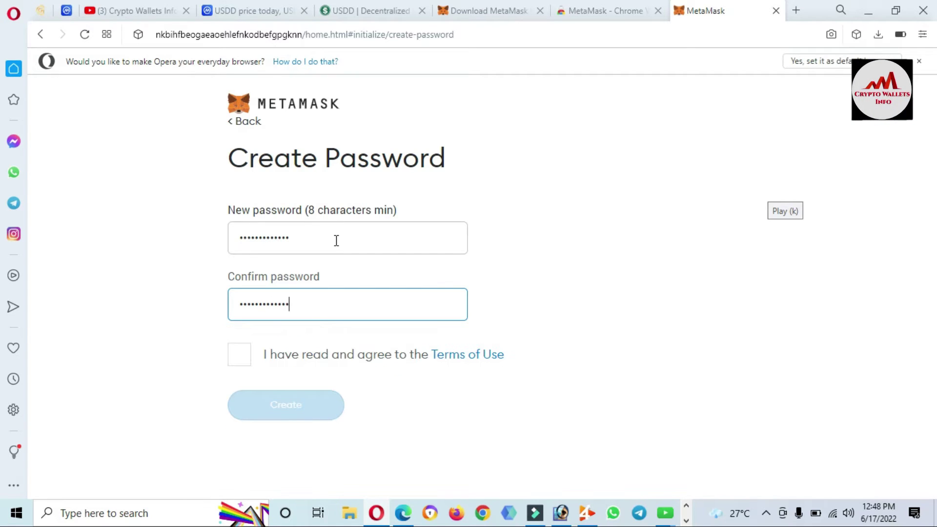
pyautogui.click(239, 359)
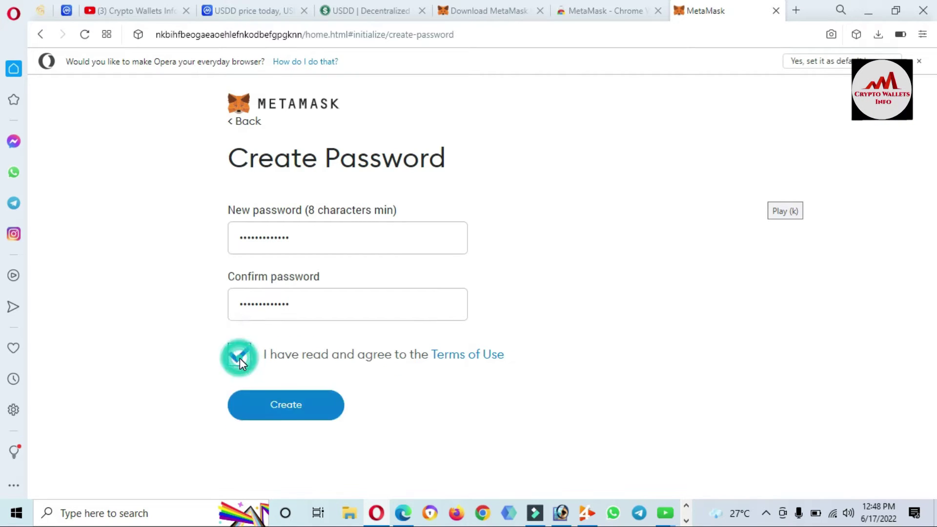
pyautogui.click(287, 416)
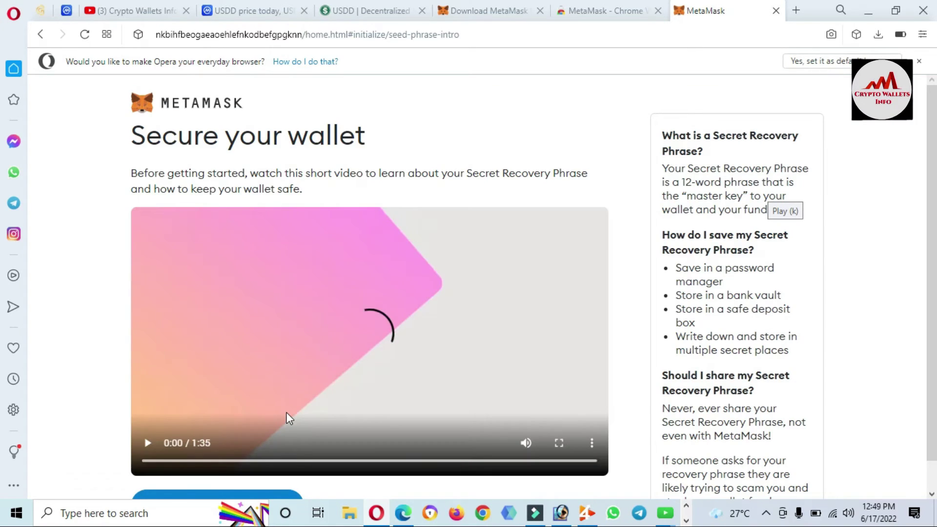
# - Reveal the twelve-word Secret Recovery Phrase, select it, and continue to confirmation
pyautogui.scroll(-1, 886, 244)
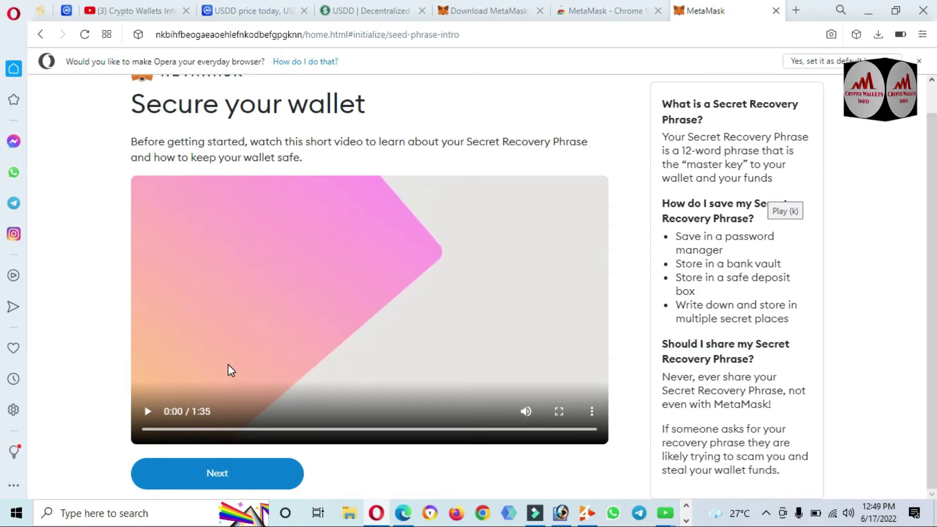
pyautogui.click(226, 481)
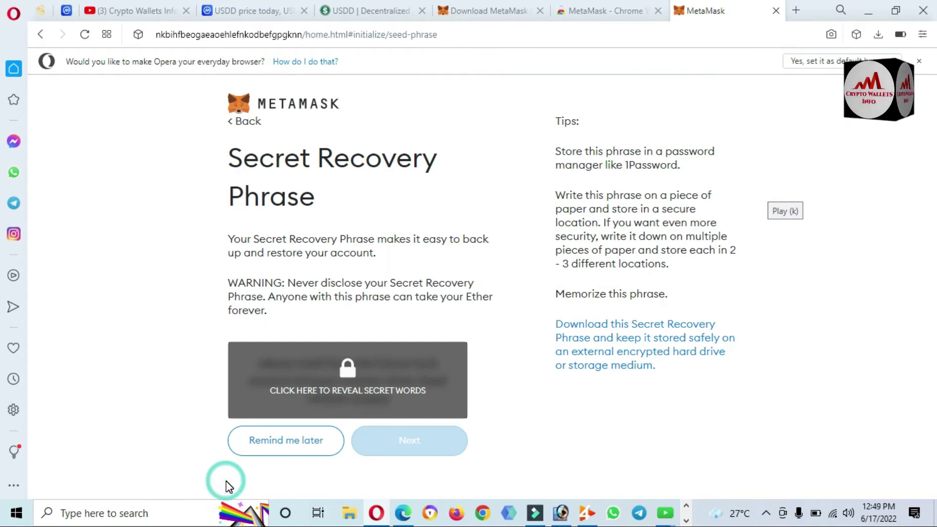
pyautogui.click(379, 389)
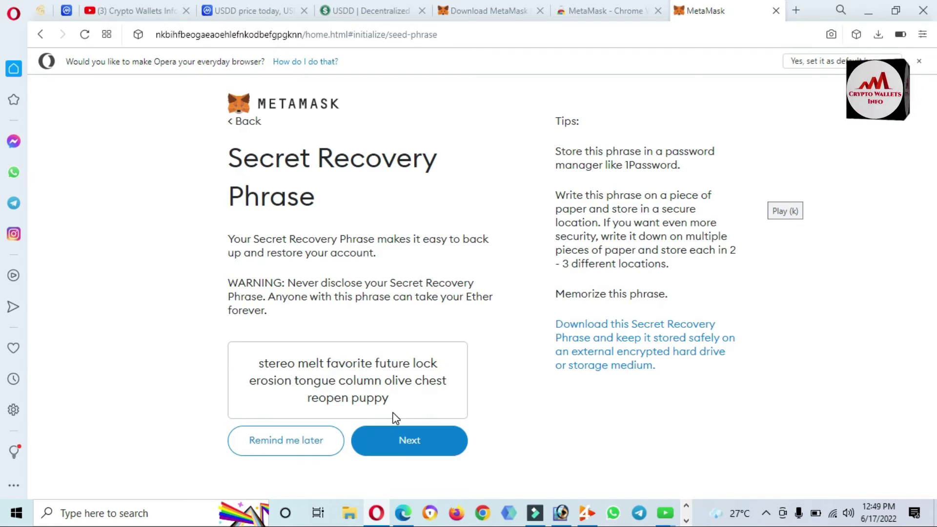
pyautogui.moveTo(392, 411); pyautogui.dragTo(201, 351)
pyautogui.hotkey('ctrl', 'c')
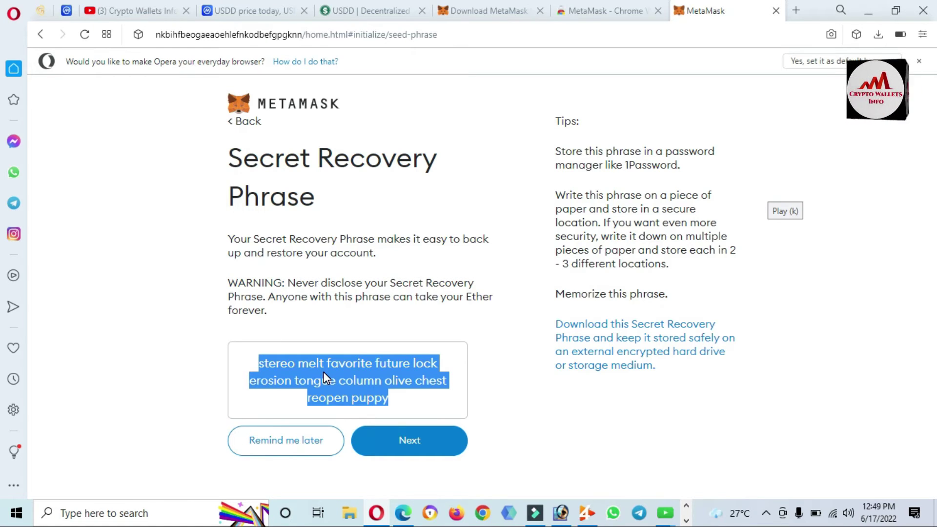
pyautogui.click(405, 442)
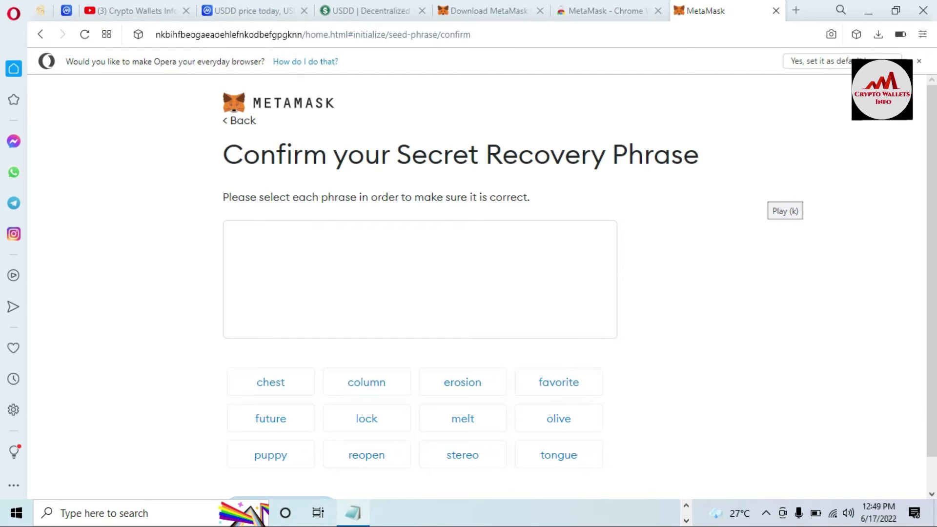
# - Paste the recovery phrase into Notepad over the old words and move it aside
pyautogui.click(351, 512)
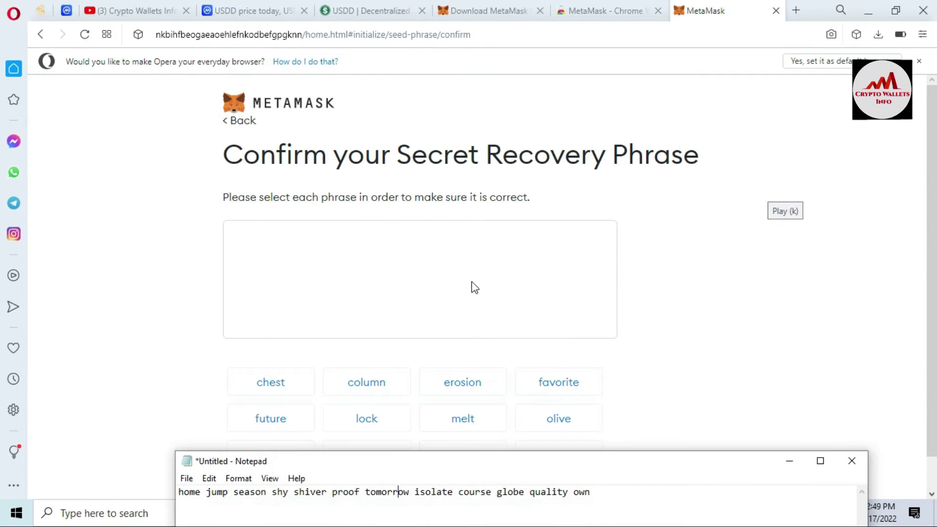
pyautogui.moveTo(602, 496); pyautogui.dragTo(139, 483)
pyautogui.press('Delete')
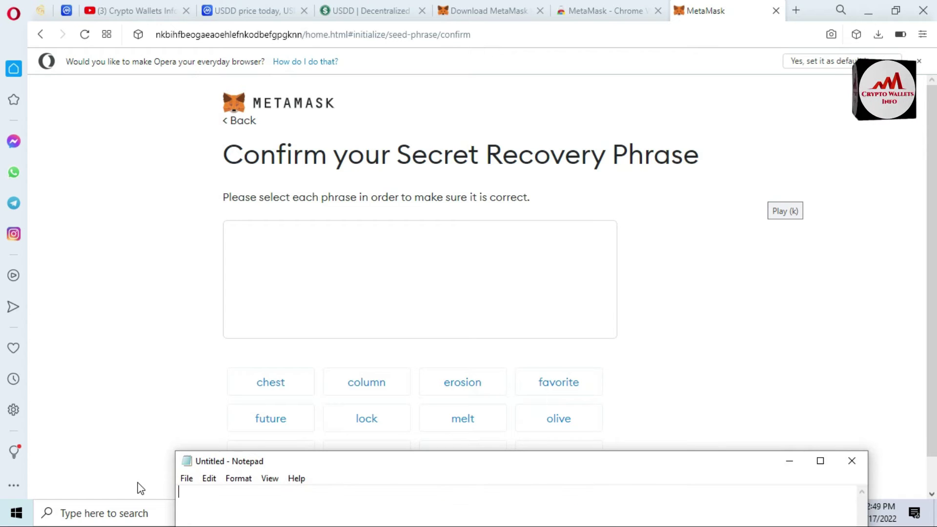
pyautogui.hotkey('ctrl', 'v')
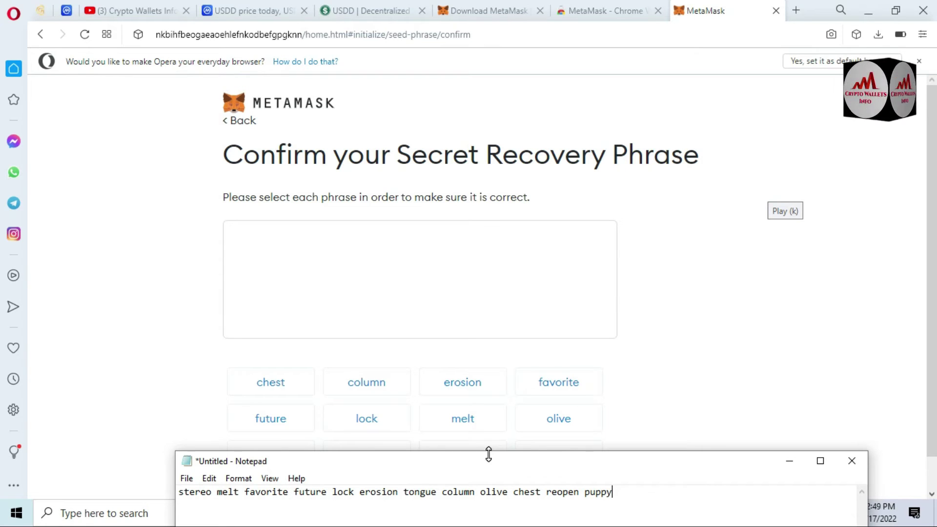
pyautogui.moveTo(489, 462); pyautogui.dragTo(493, 489)
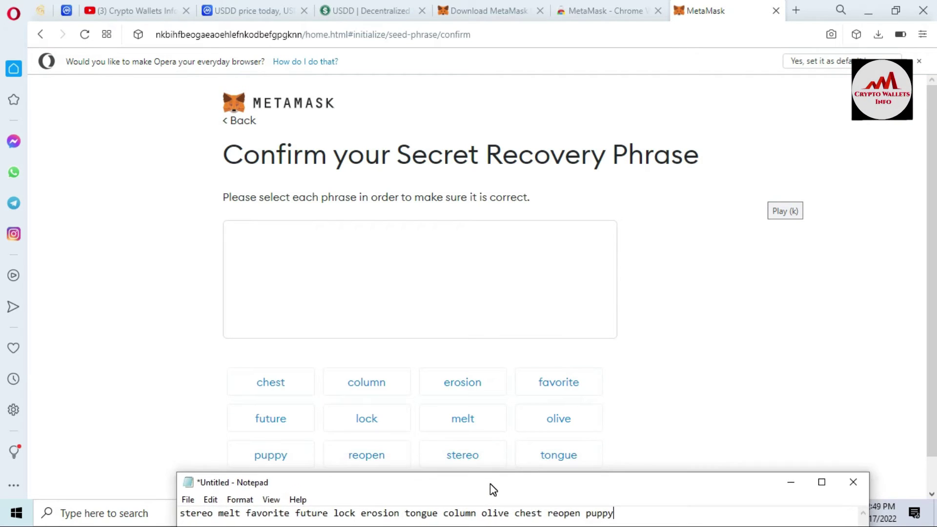
# - Select all twelve recovery words in their original order
pyautogui.click(470, 464)
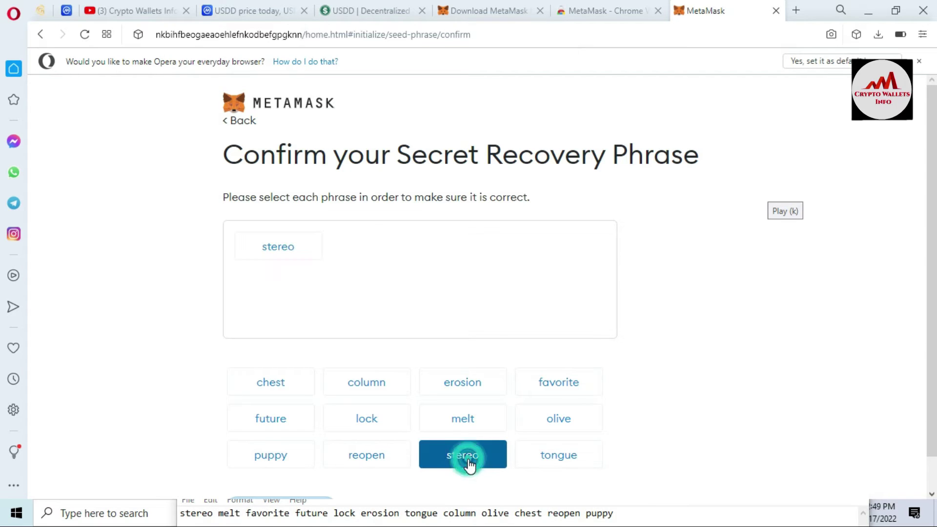
pyautogui.click(456, 418)
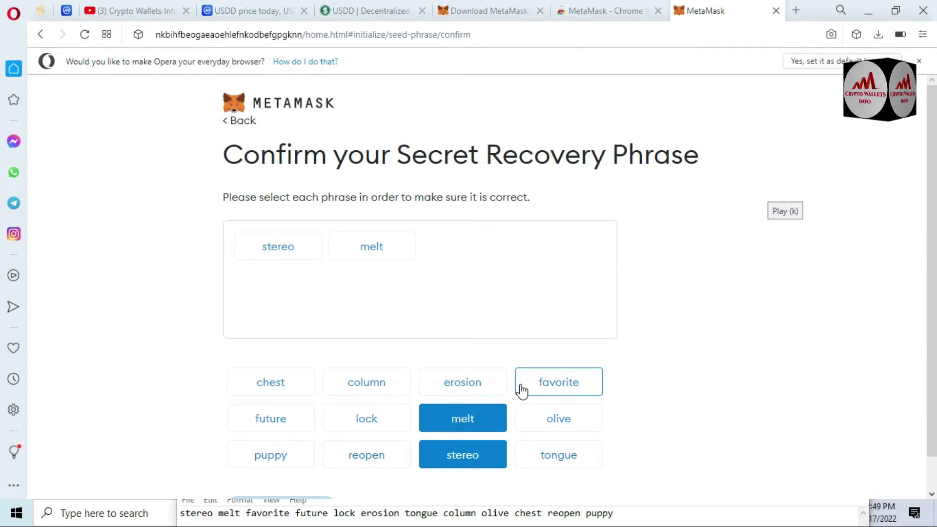
pyautogui.click(540, 385)
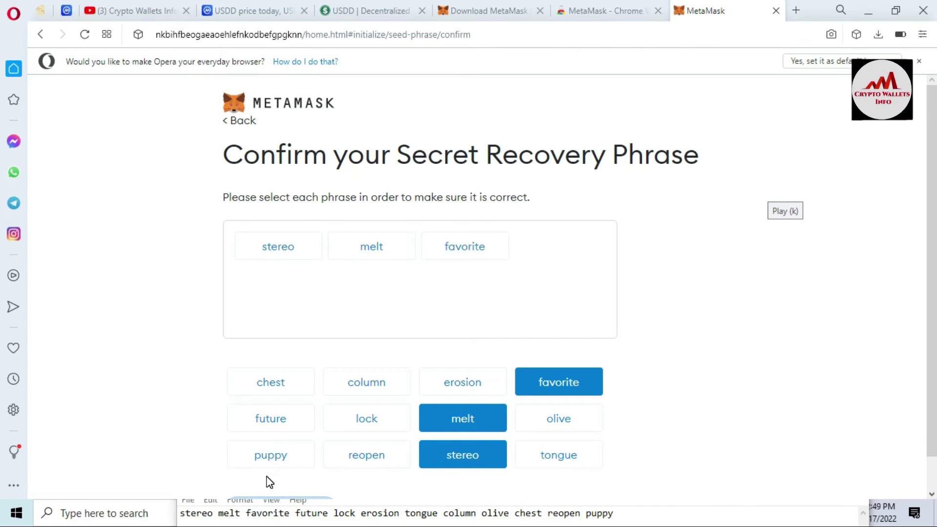
pyautogui.click(270, 424)
pyautogui.click(351, 422)
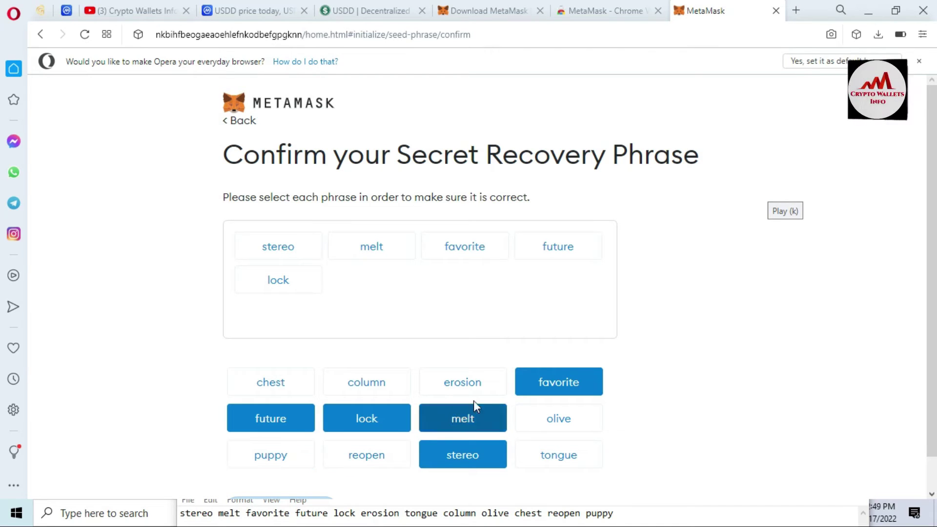
pyautogui.click(477, 388)
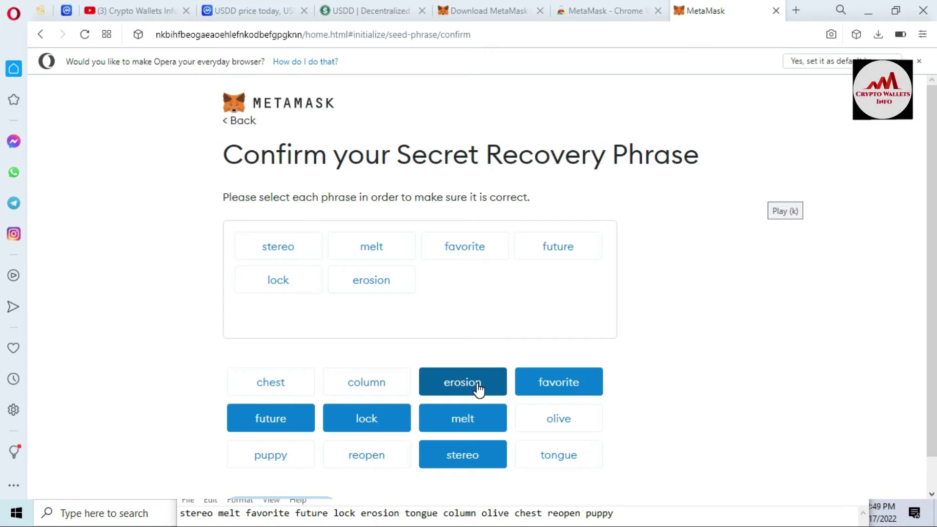
pyautogui.click(557, 457)
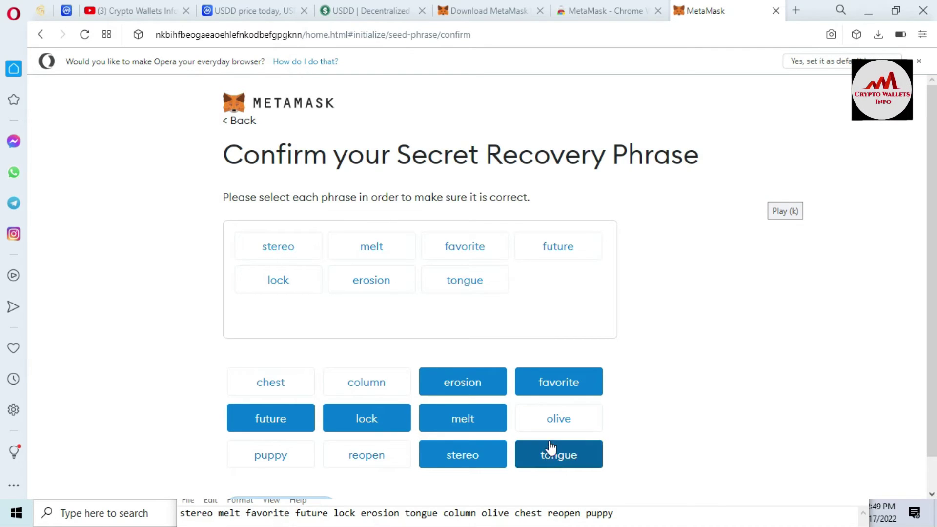
pyautogui.click(346, 386)
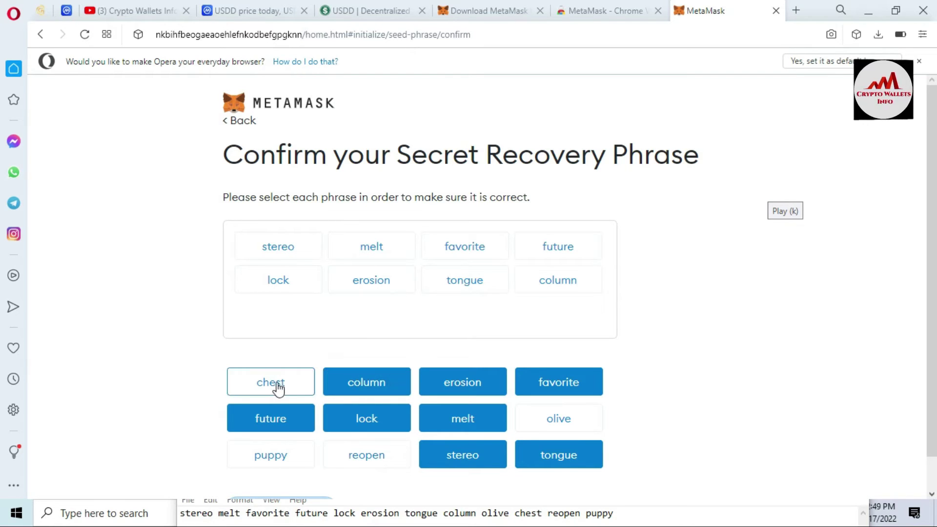
pyautogui.click(551, 422)
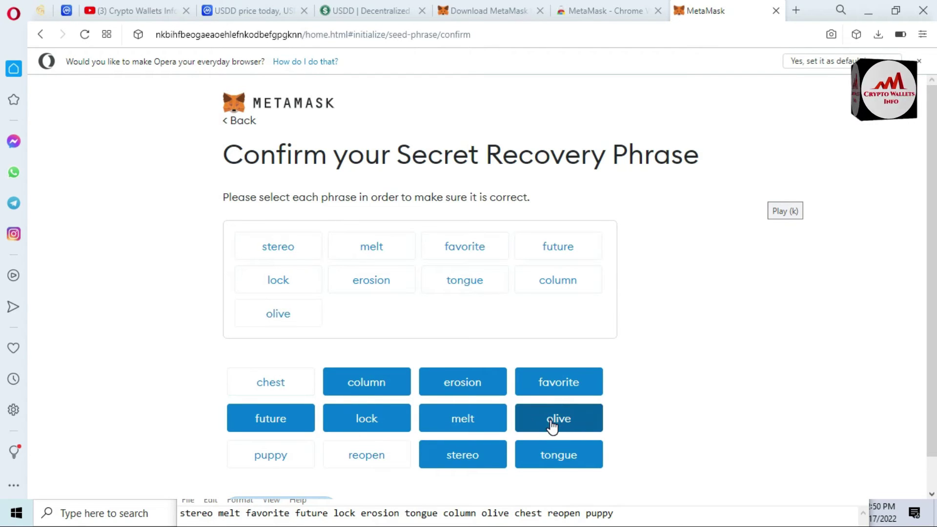
pyautogui.click(266, 385)
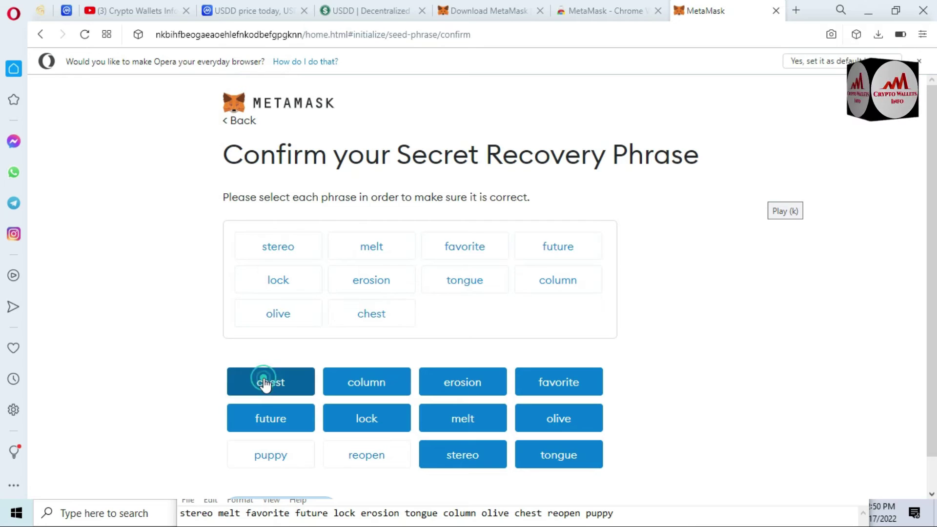
pyautogui.click(360, 453)
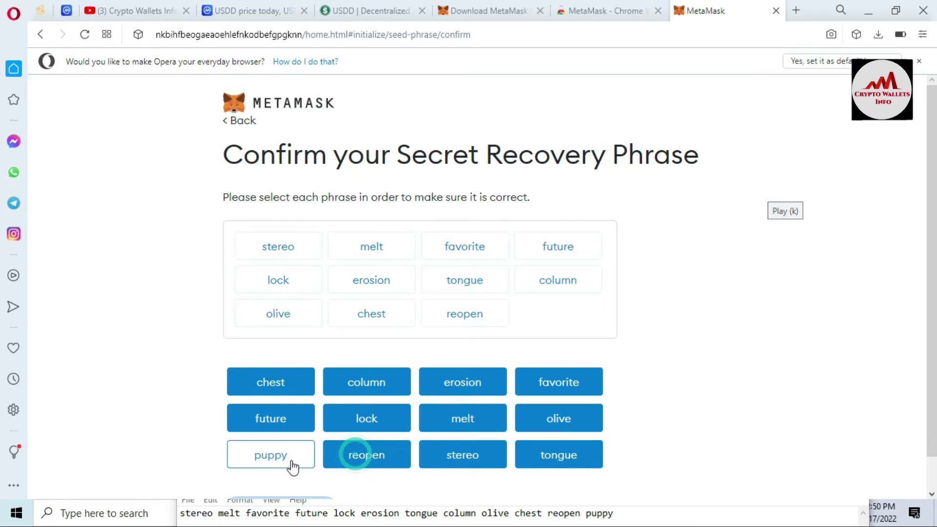
pyautogui.click(277, 461)
# - Minimize Notepad and submit the completed recovery phrase confirmation
pyautogui.click(429, 512)
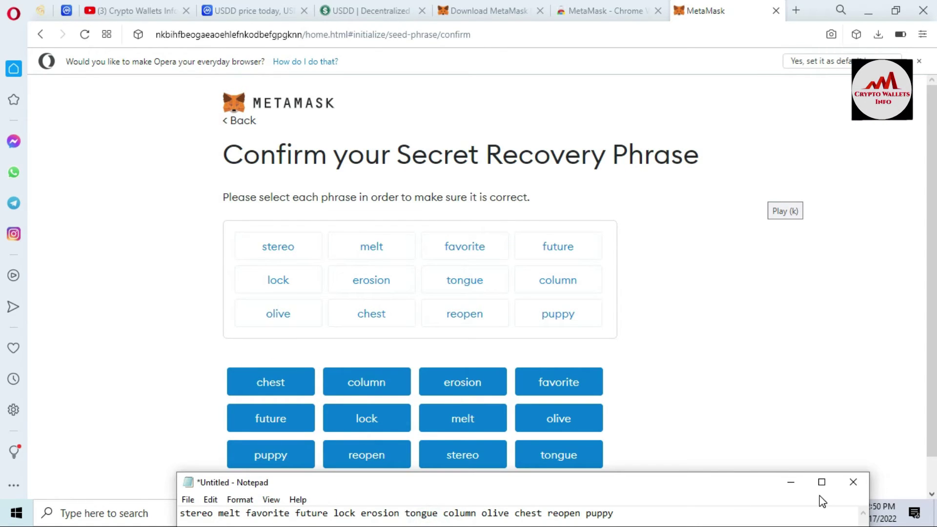
pyautogui.click(786, 486)
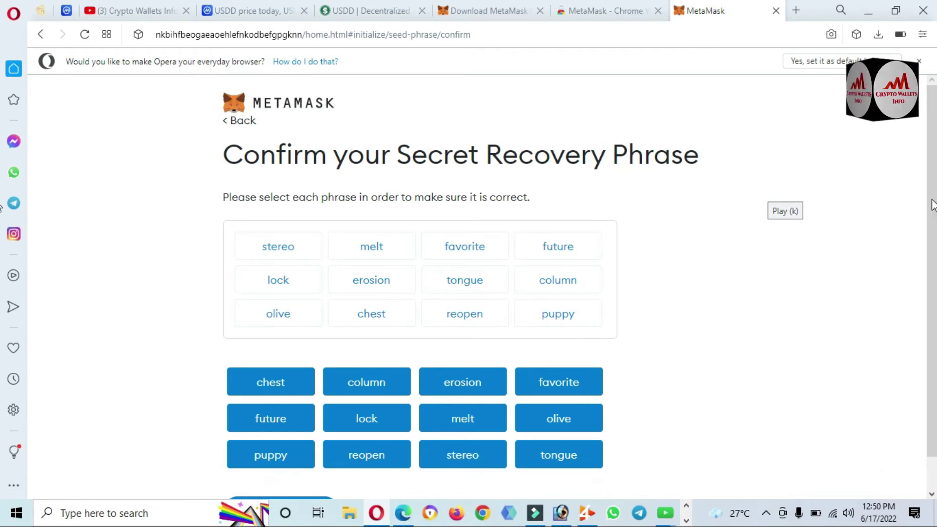
pyautogui.scroll(-1, 273, 483)
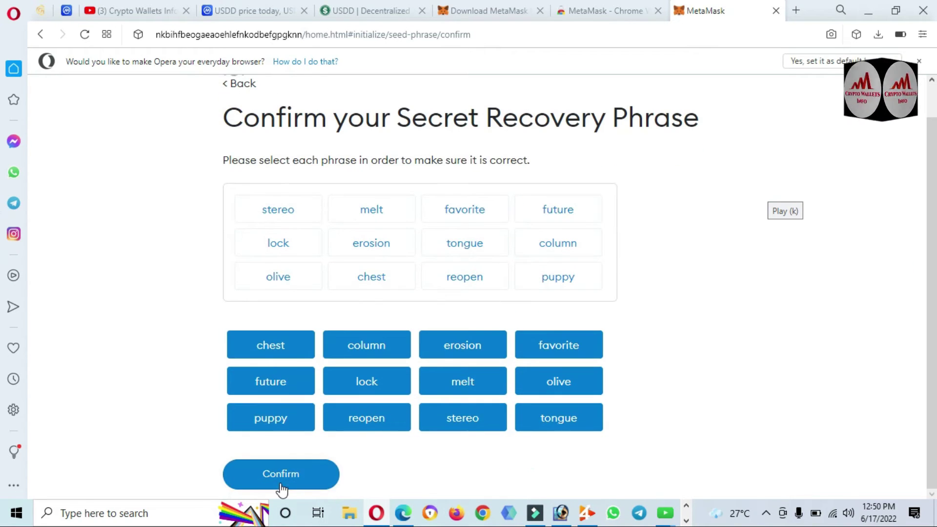
pyautogui.click(259, 471)
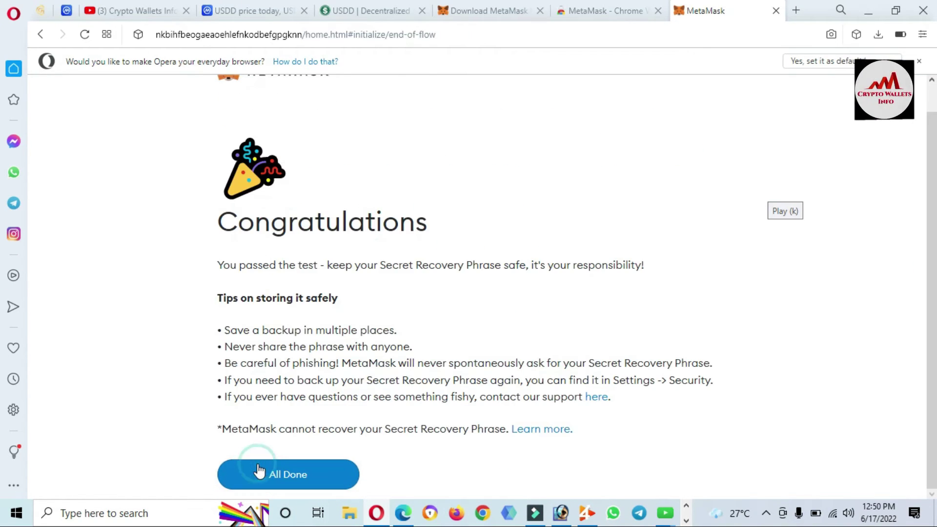
# - Finish MetaMask setup so Account 1 shows 0 ETH, then return to the CoinMarketCap USDD page
pyautogui.click(283, 475)
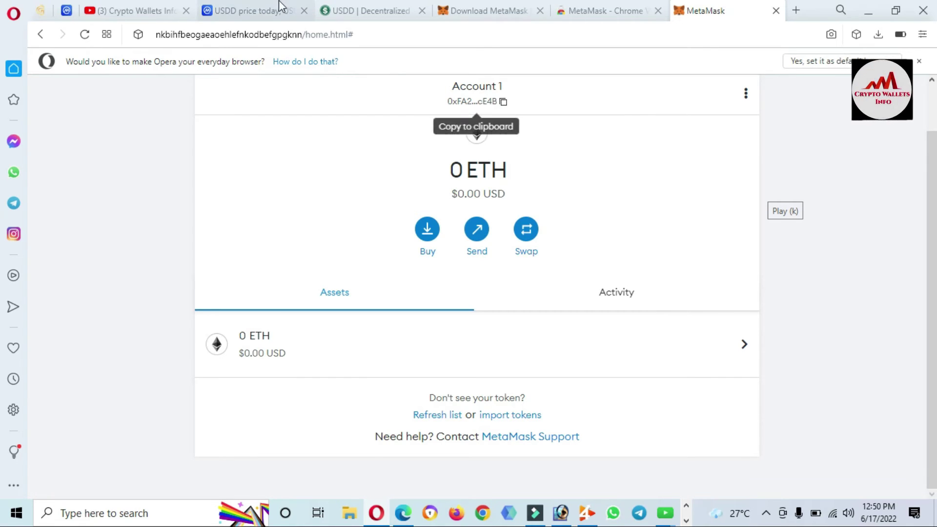
pyautogui.click(232, 8)
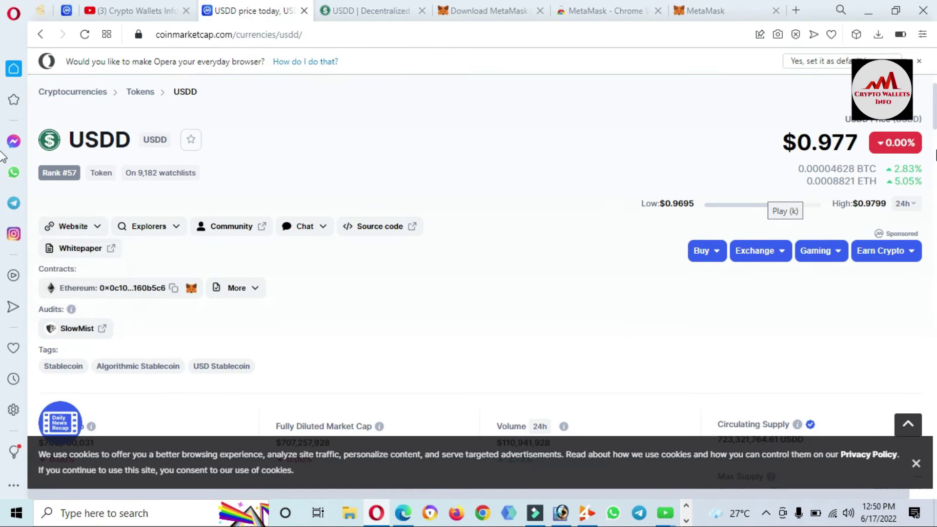
# - Expand the full USDD description, then scroll up to the Contracts section listing its Ethereum contract
pyautogui.scroll(-20, 1, 117)
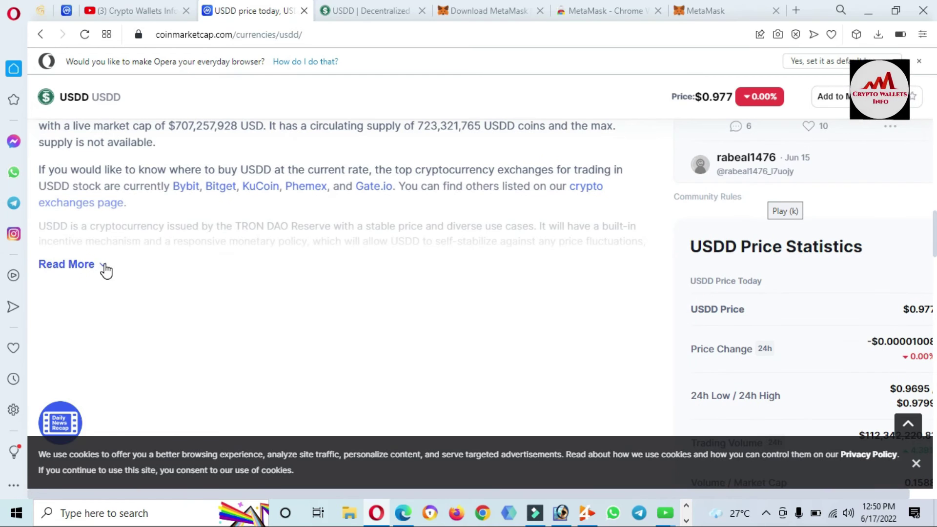
pyautogui.click(105, 270)
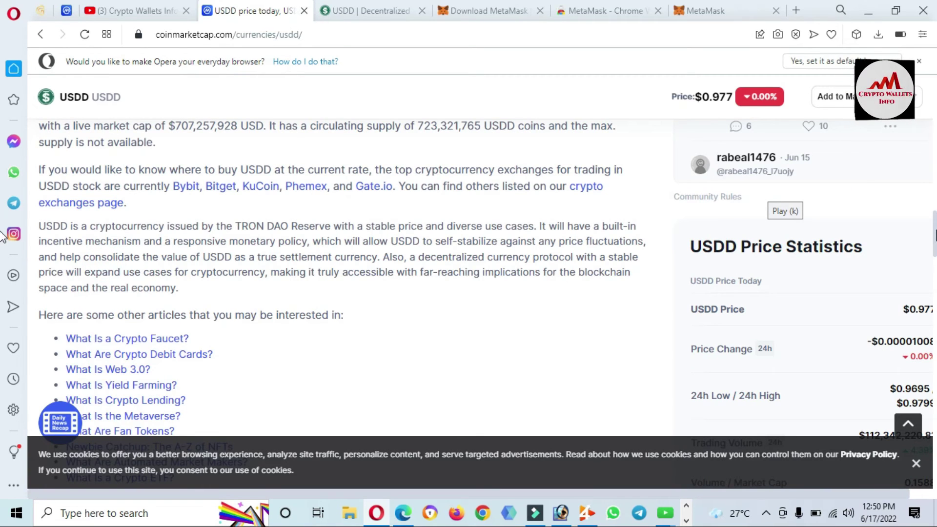
pyautogui.scroll(2, 3, 236)
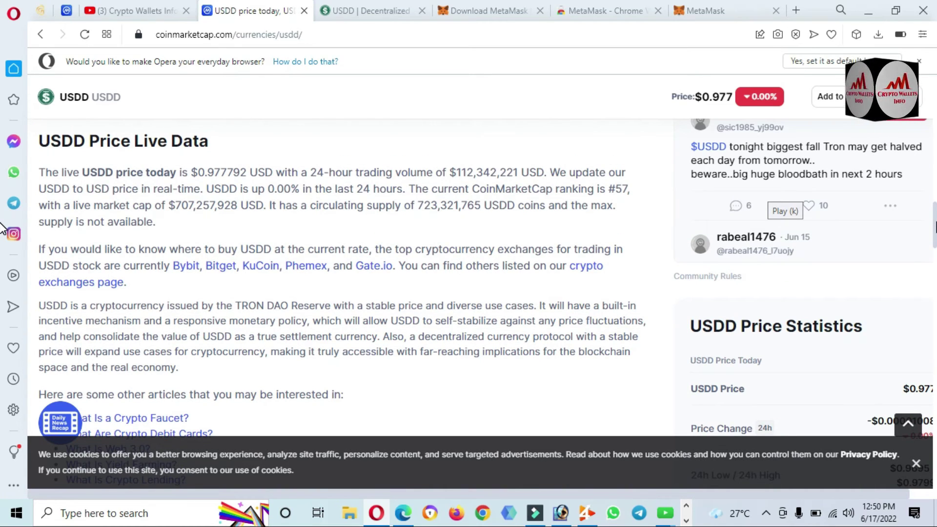
pyautogui.scroll(10, 2, 196)
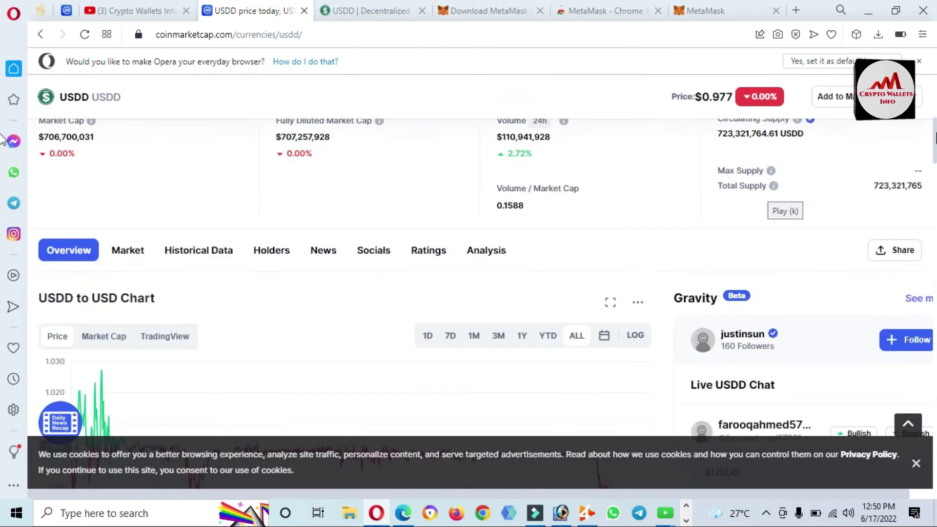
pyautogui.scroll(5, 2, 139)
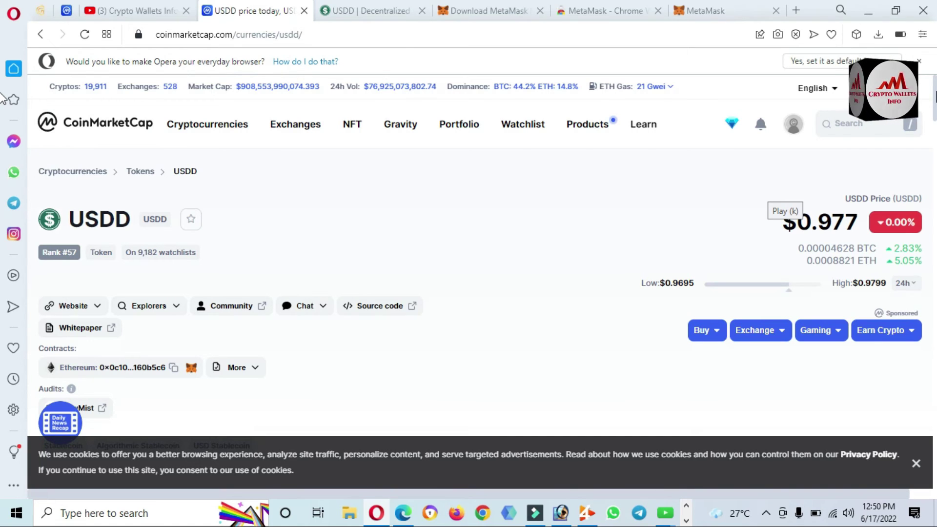
pyautogui.click(747, 214)
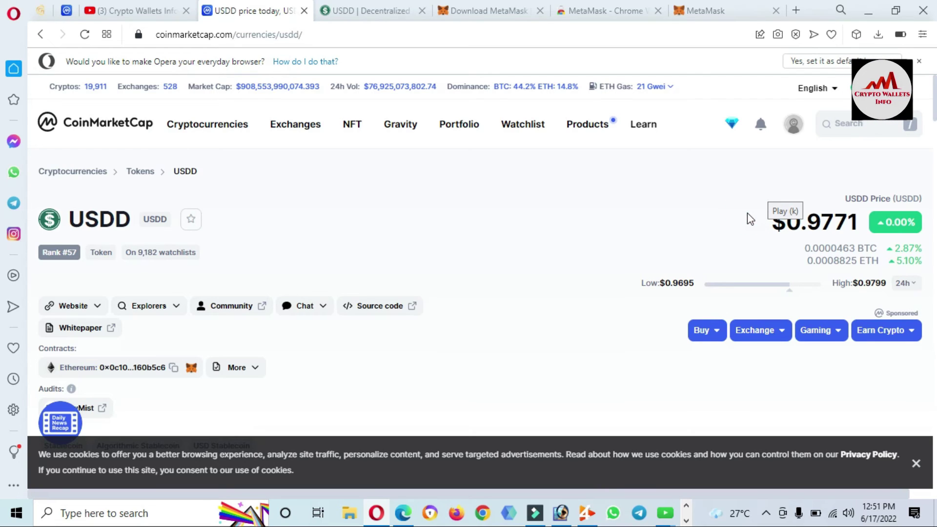
pyautogui.click(652, 210)
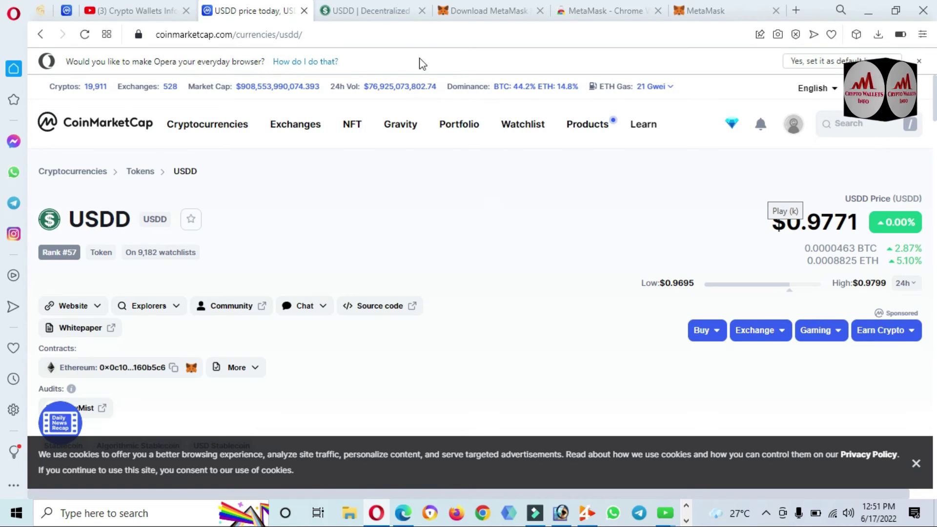
# - Open the USDD Ethereum contract on Etherscan and copy the Decentralized USD contract address
pyautogui.click(126, 367)
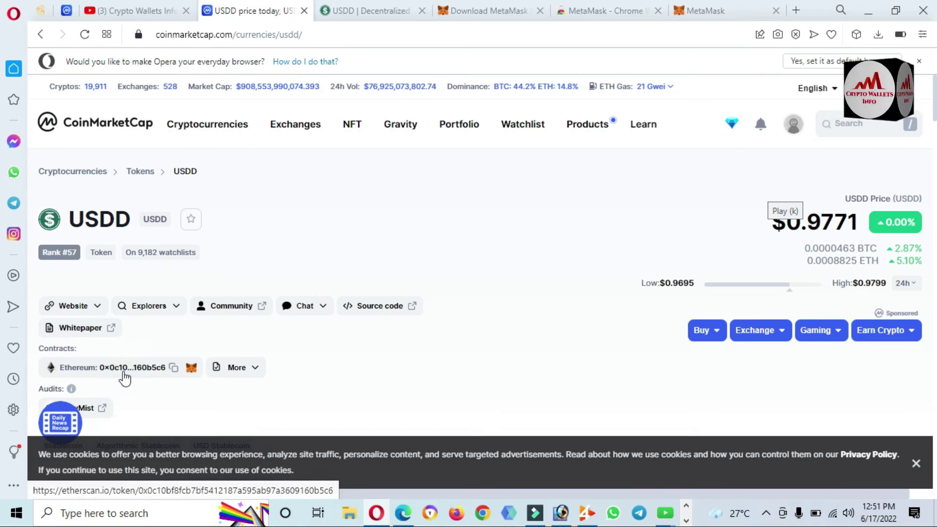
pyautogui.click(124, 372)
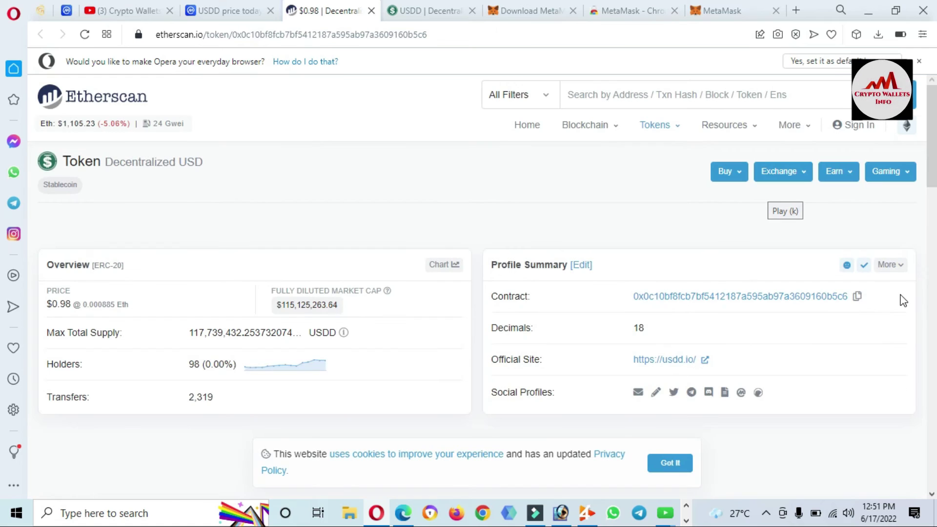
pyautogui.click(857, 296)
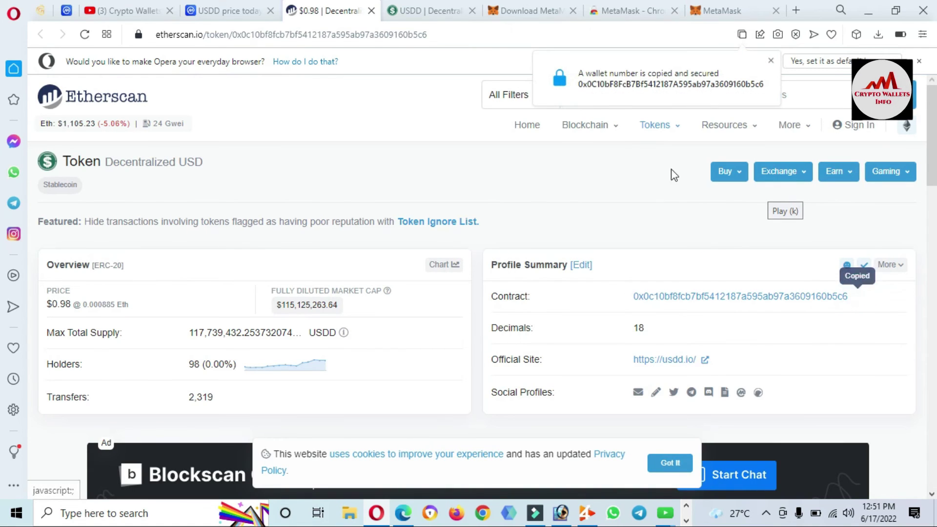
# - Import USDD into MetaMask as a custom token from the pasted contract address, then return to the account overview
pyautogui.click(727, 9)
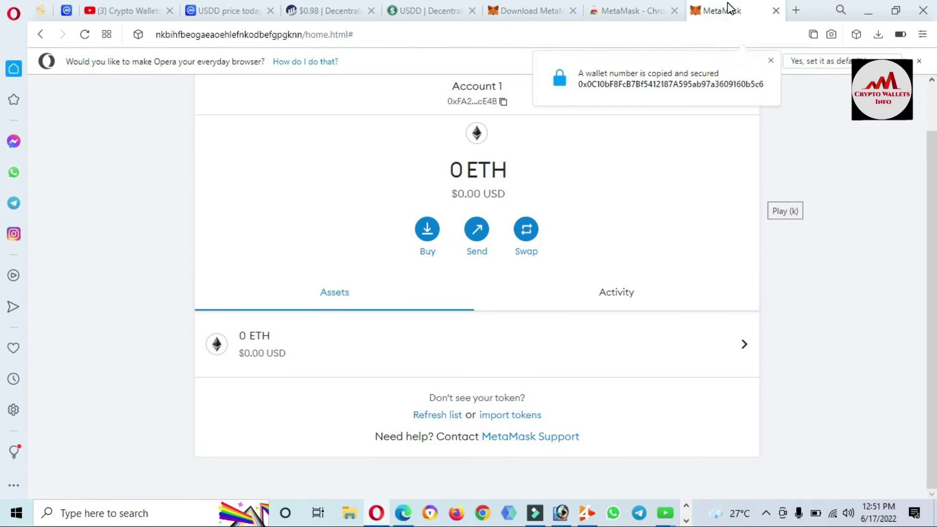
pyautogui.click(518, 416)
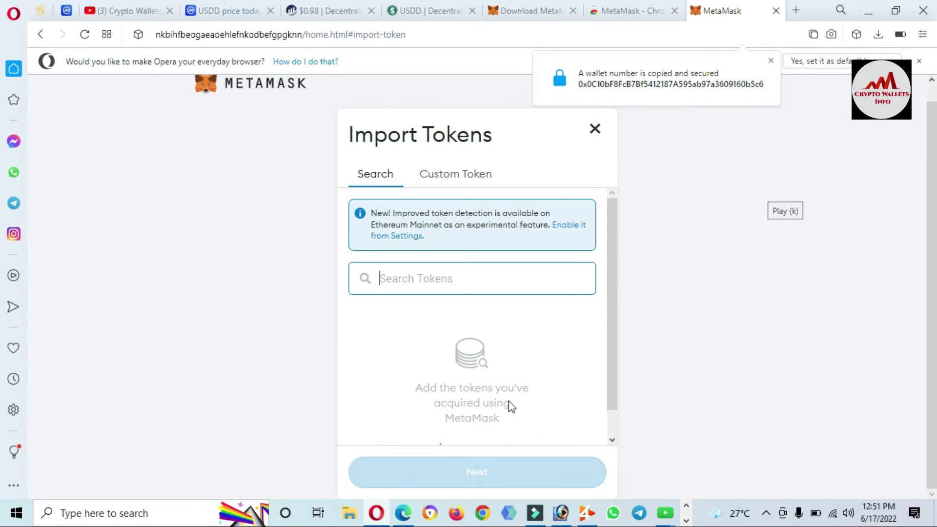
pyautogui.click(461, 184)
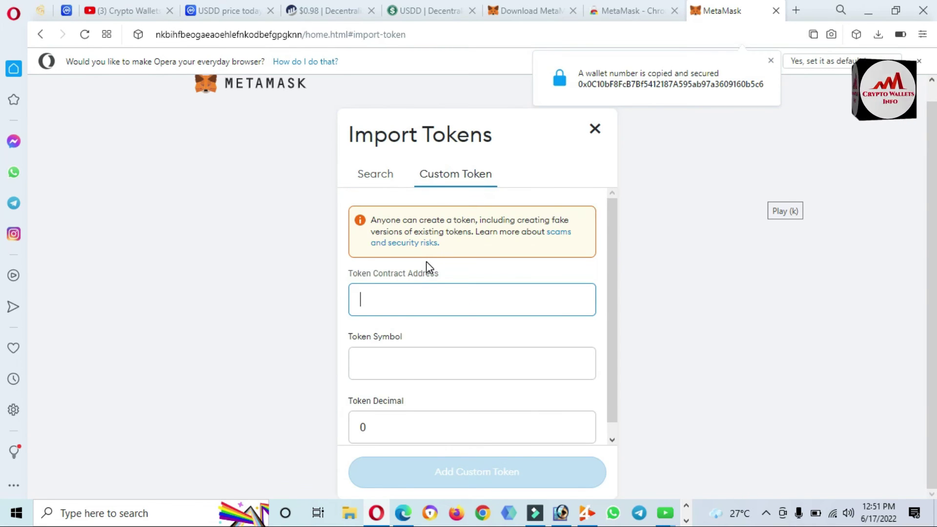
pyautogui.hotkey('ctrl', 'v')
pyautogui.click(602, 321)
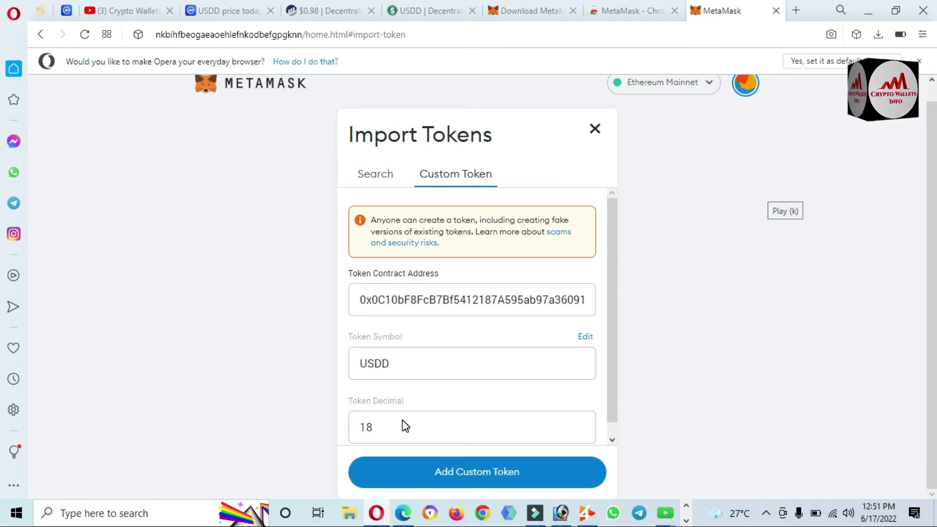
pyautogui.click(471, 481)
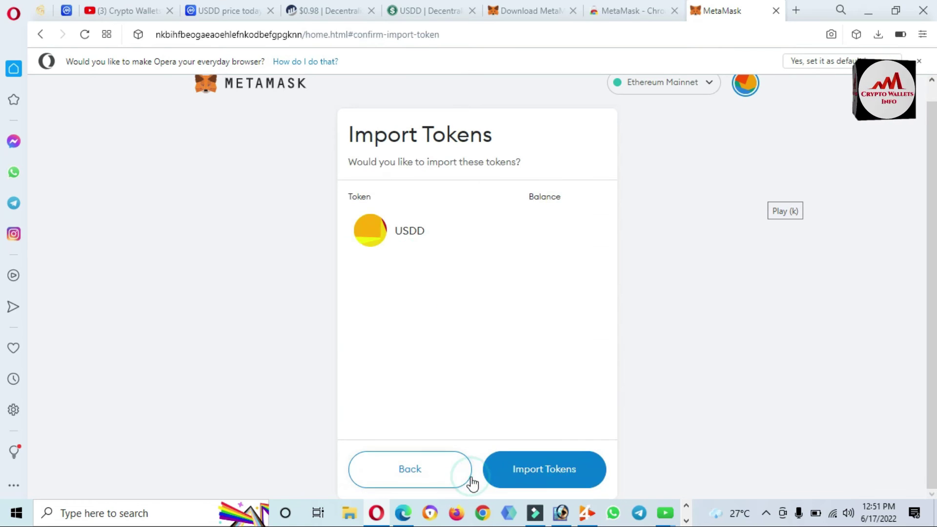
pyautogui.click(543, 475)
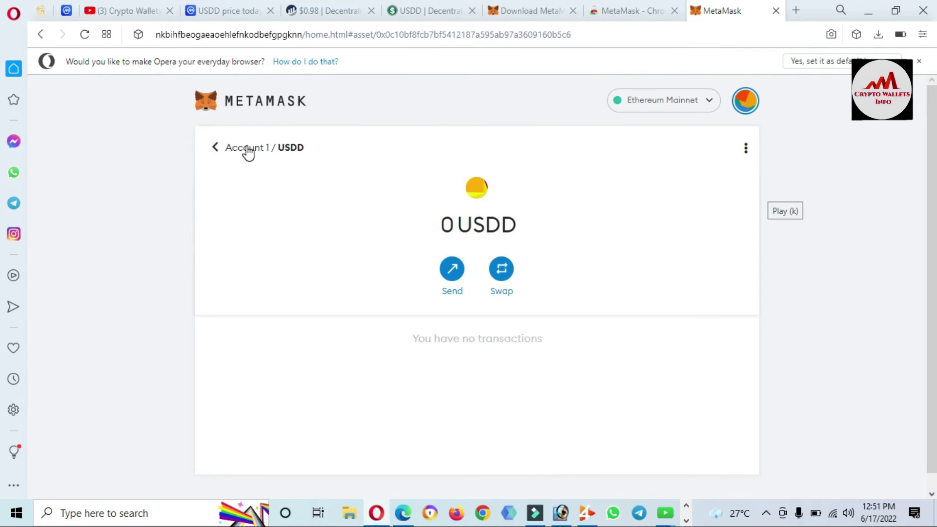
pyautogui.click(246, 148)
# - Open the USDD entry in the Assets list to view its 0 USDD balance and empty transaction history
pyautogui.scroll(-3, 313, 353)
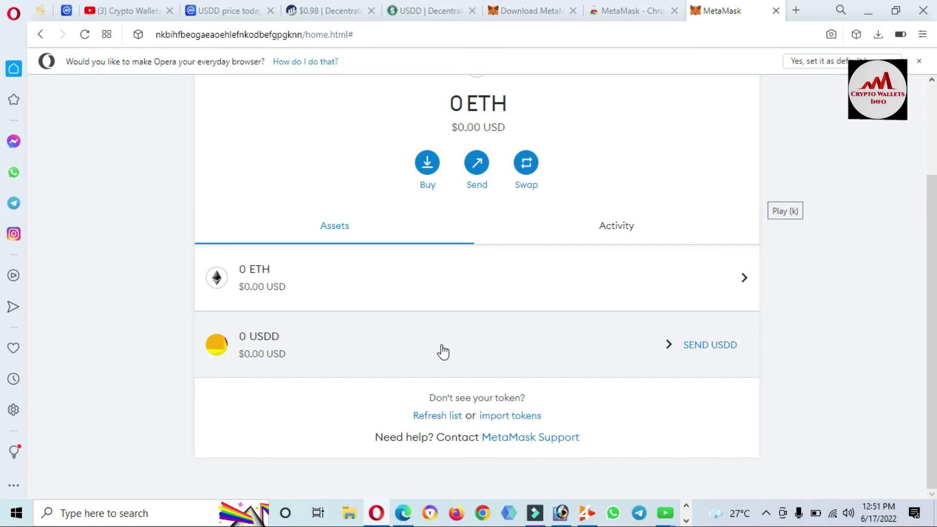
pyautogui.click(412, 349)
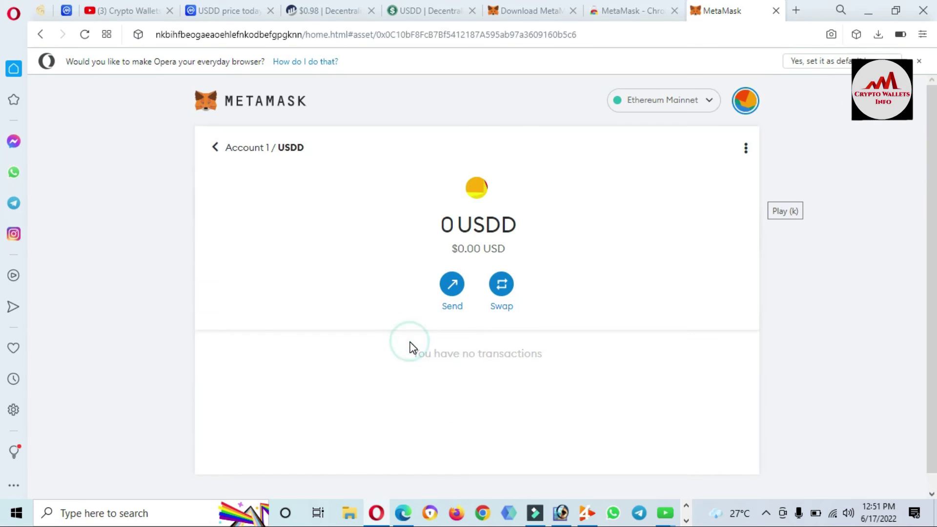
# - Show Account 1's details with its QR code and select the wallet address
pyautogui.click(746, 149)
pyautogui.click(719, 172)
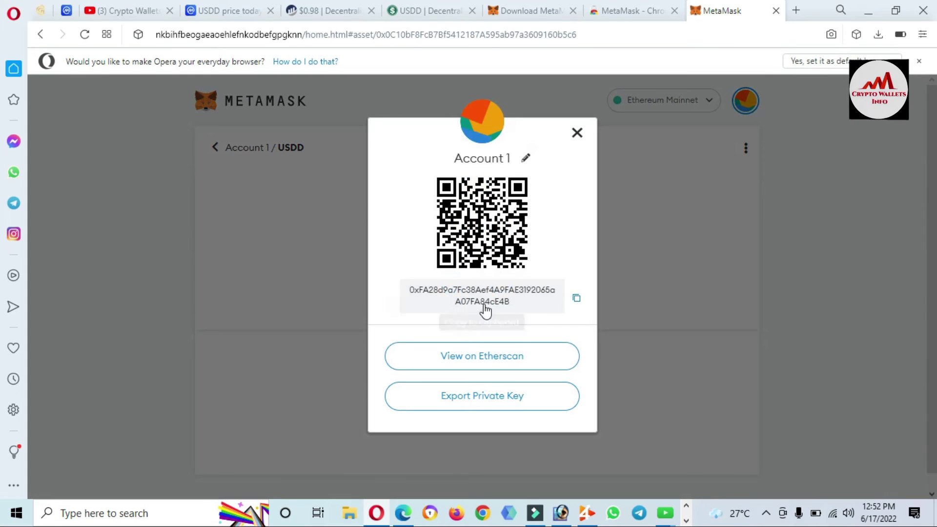
pyautogui.moveTo(523, 305); pyautogui.dragTo(412, 298)
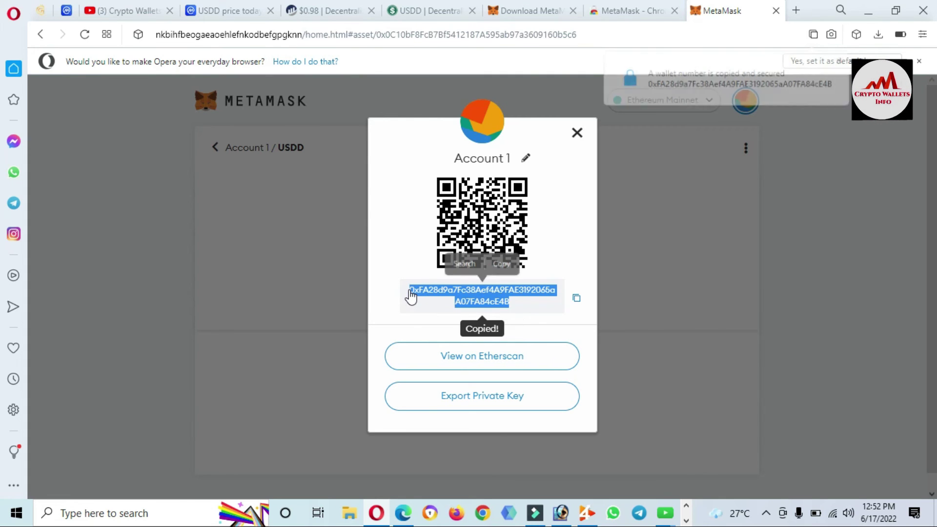
# - Reveal Account 1's private key by confirming the wallet password, and select the key
pyautogui.click(486, 400)
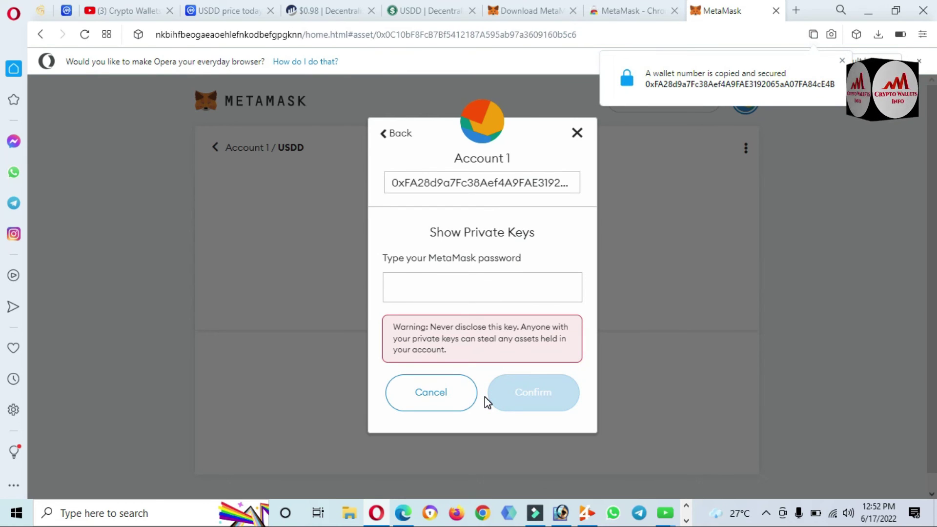
pyautogui.click(434, 284)
pyautogui.write('•••••')
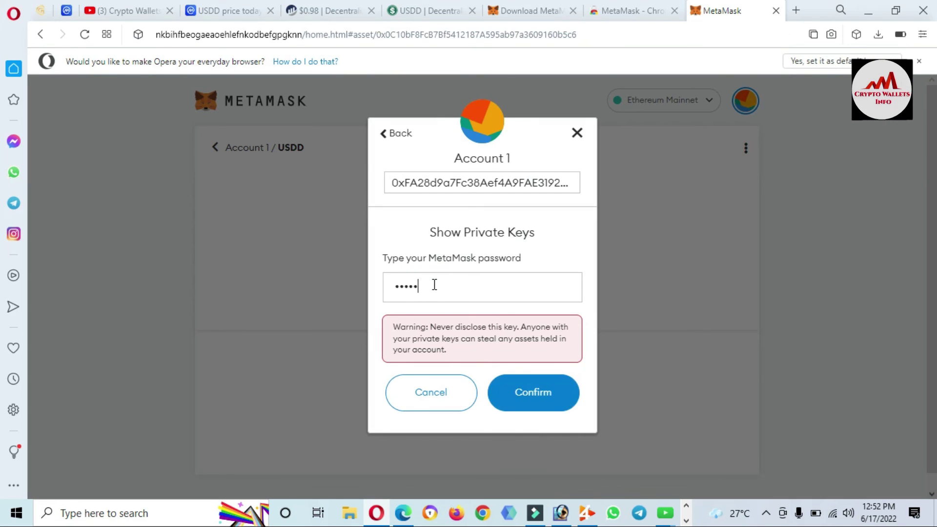
pyautogui.write('••••••••')
pyautogui.click(538, 390)
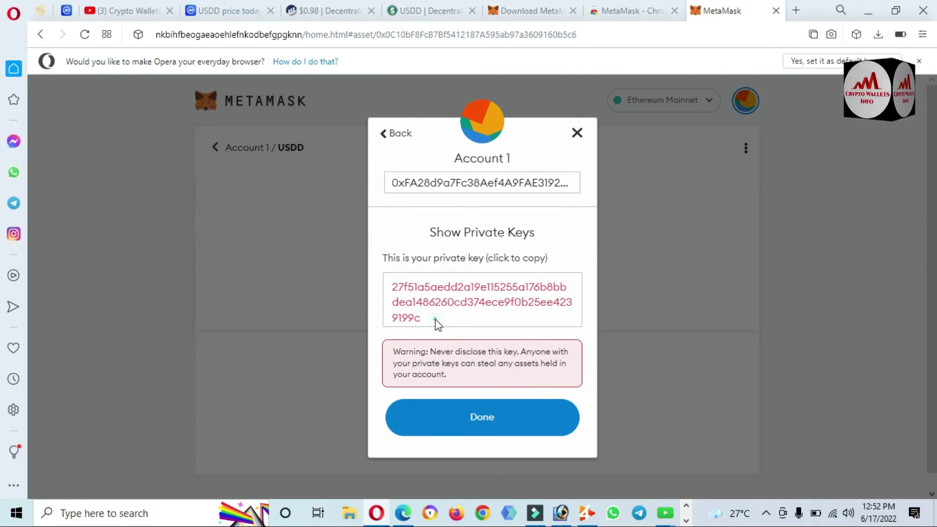
pyautogui.moveTo(437, 324); pyautogui.dragTo(388, 280)
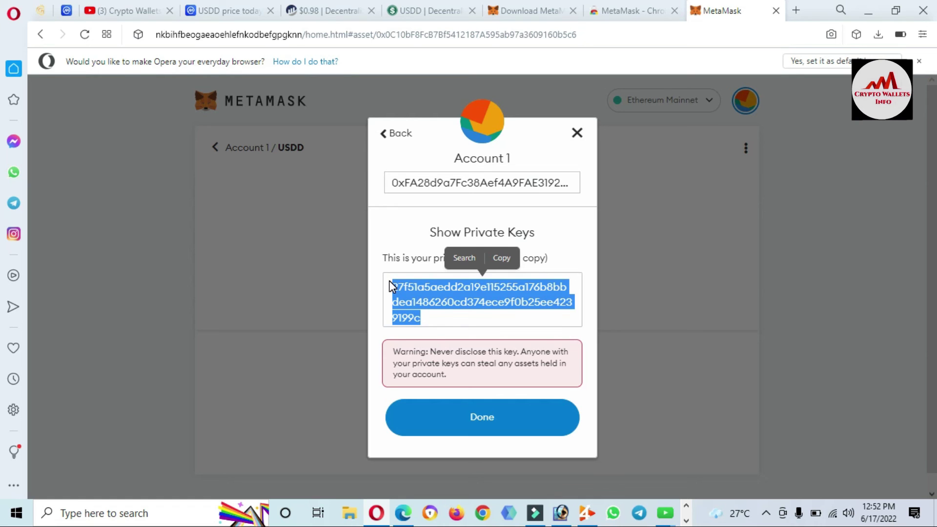
pyautogui.click(125, 2)
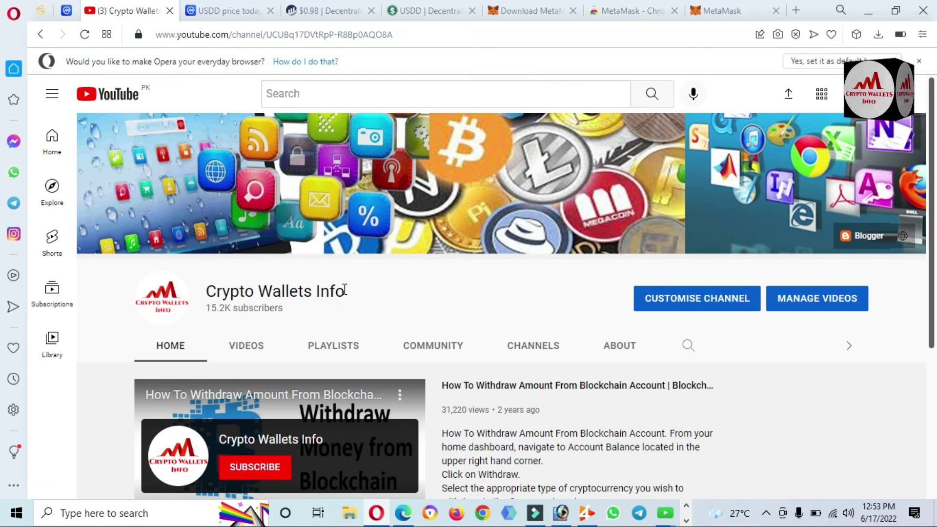
pyautogui.moveTo(351, 294); pyautogui.dragTo(201, 292)
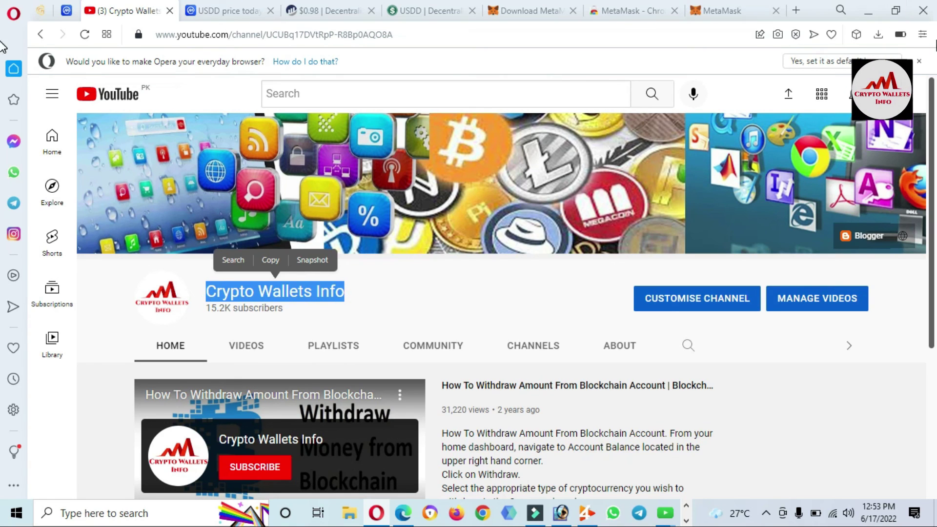
pyautogui.scroll(-5, 201, 291)
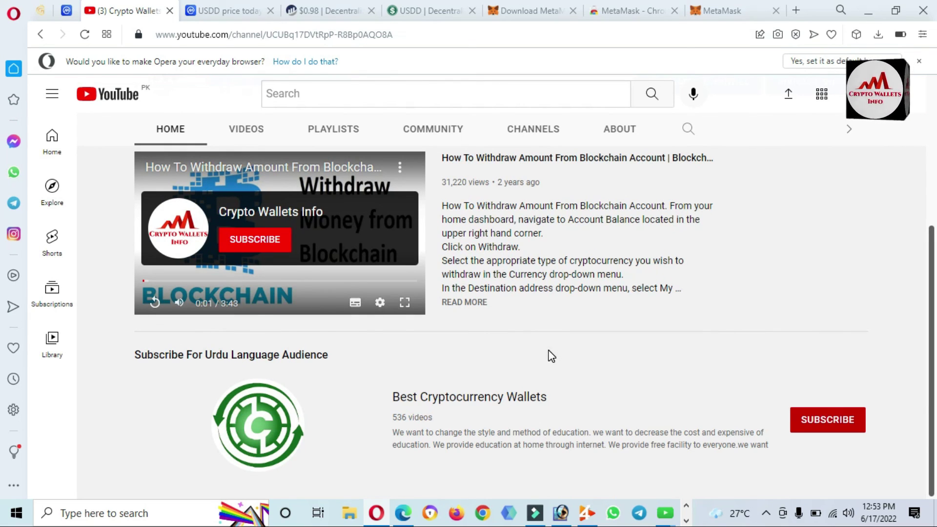
pyautogui.moveTo(388, 396); pyautogui.dragTo(559, 402)
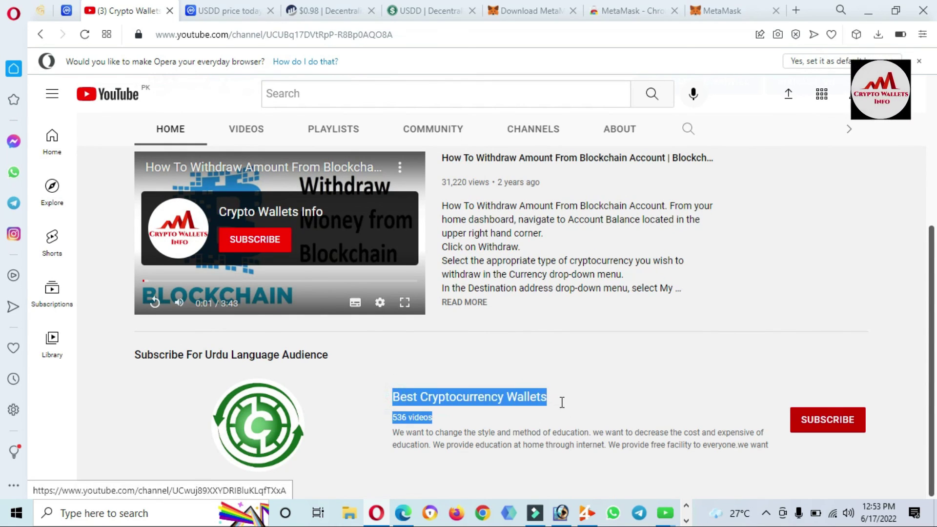
pyautogui.click(908, 295)
pyautogui.scroll(5, 913, 292)
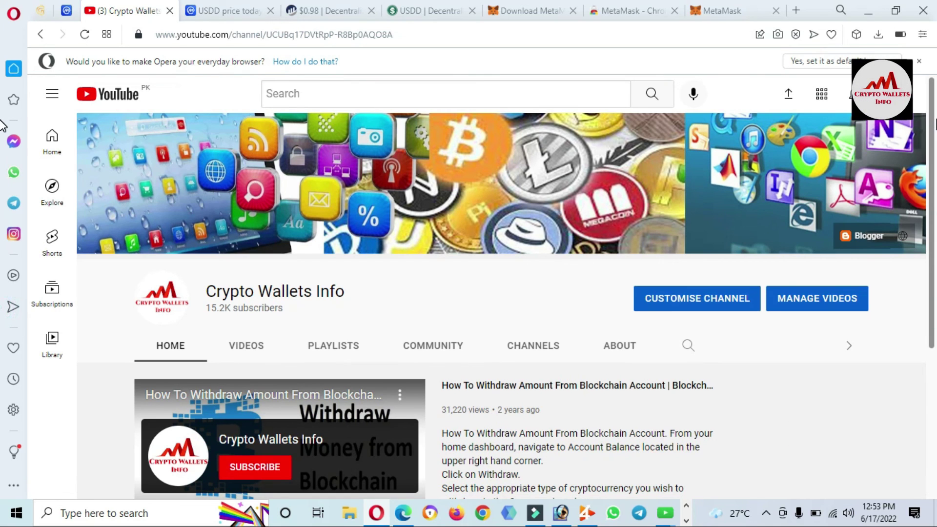